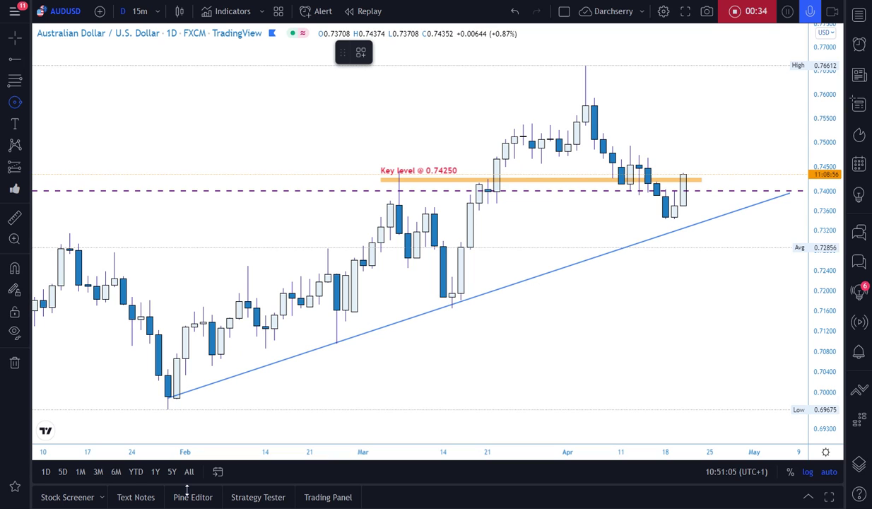
Show the favourite drawing tools bar beneath the AUDUSD daily chart
click(10, 488)
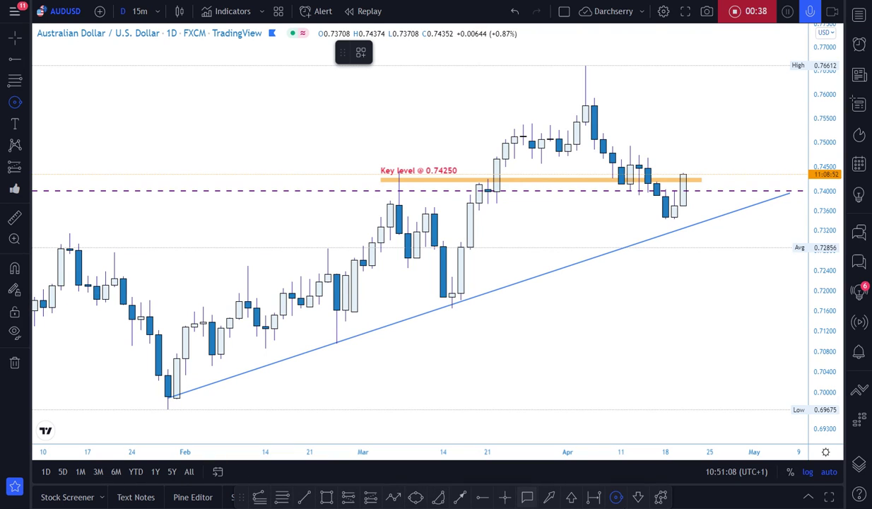
Circle the 21 March retest of the 0.74250 key level with the Circle tool
click(399, 179)
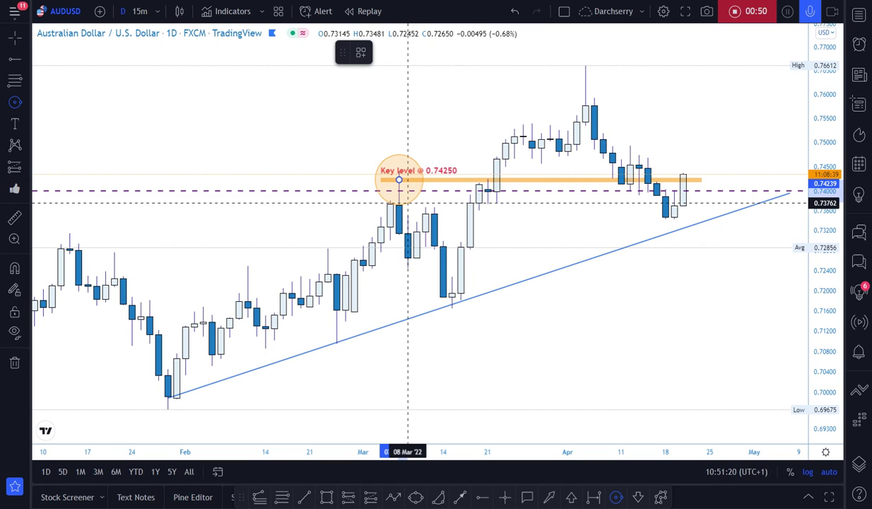
click(408, 203)
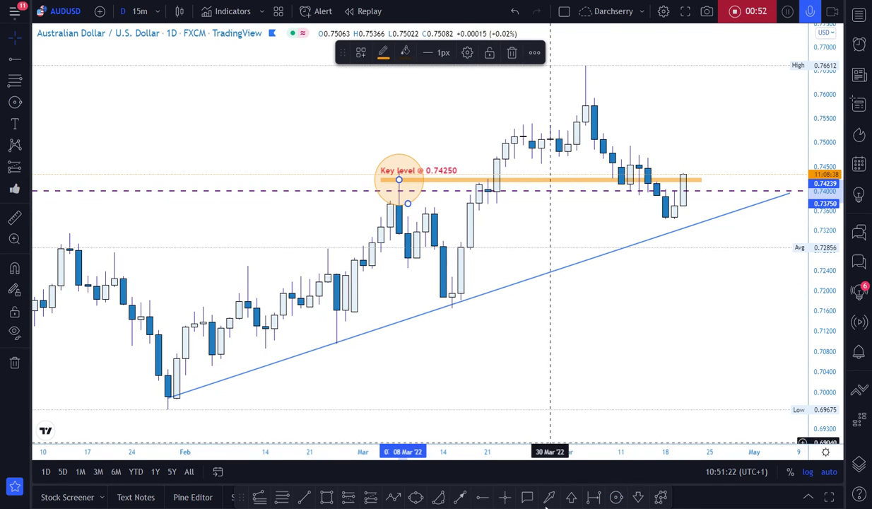
click(616, 496)
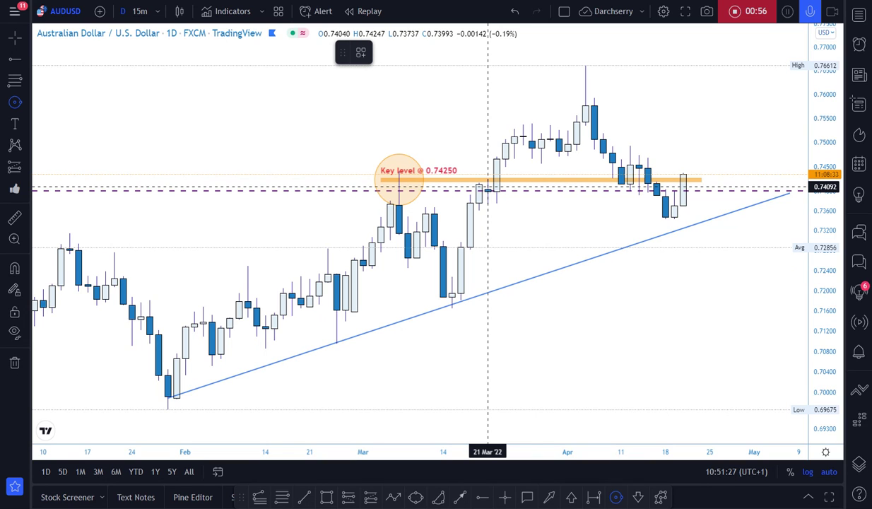
click(487, 187)
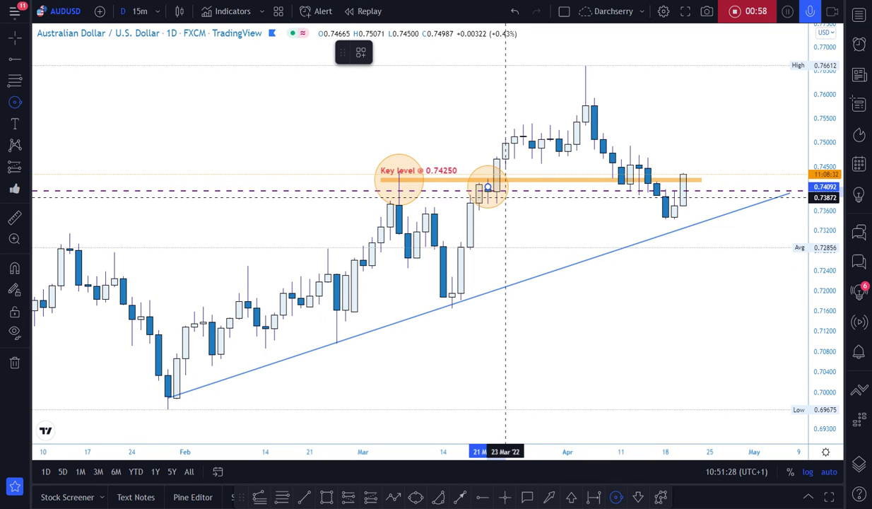
click(514, 200)
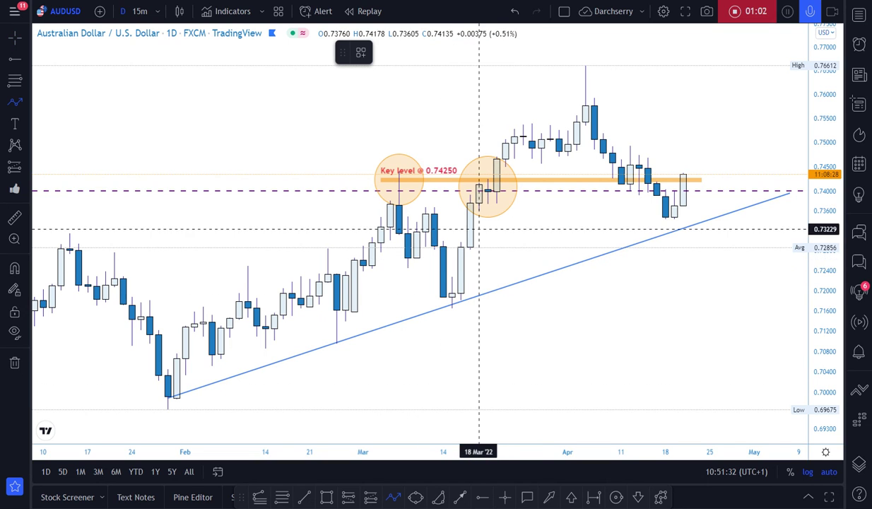
Start a path from the mid-March low through the April high and low, then cancel it
click(479, 254)
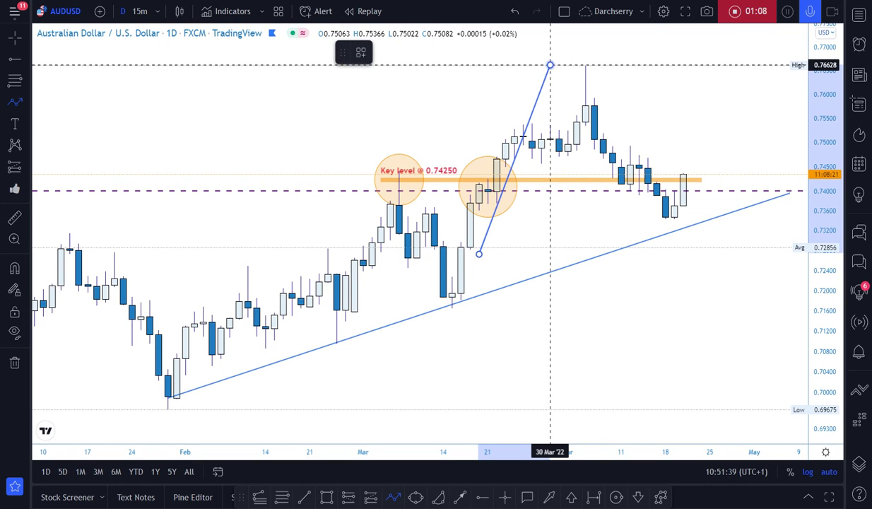
click(549, 65)
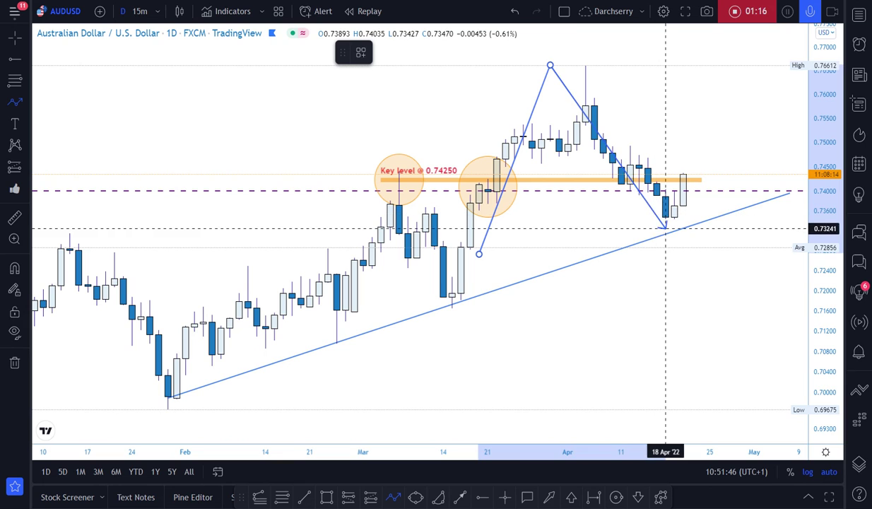
click(674, 227)
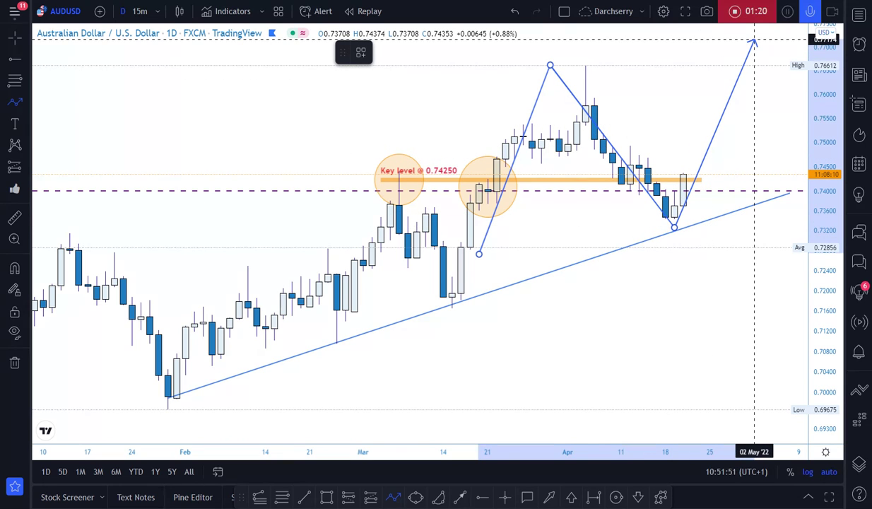
key(Escape)
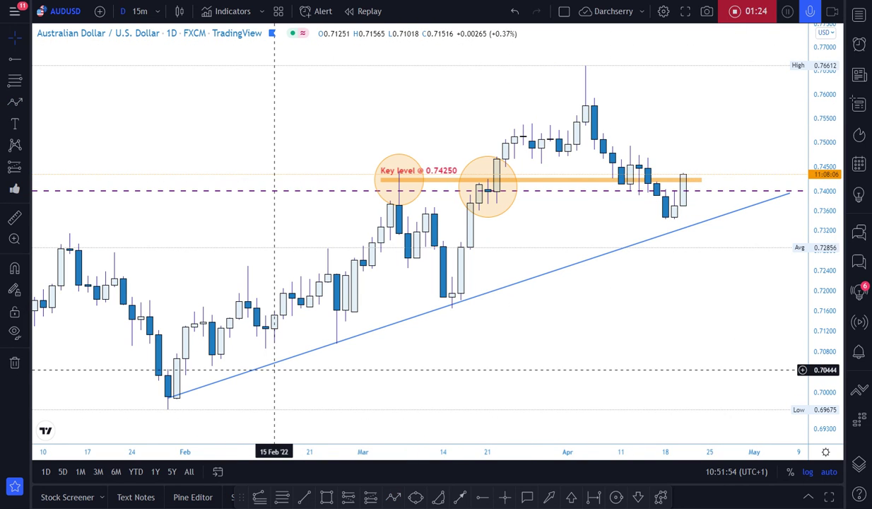
Place green up-arrow marks on the trendline touches from the January low to mid-March
click(571, 497)
click(177, 403)
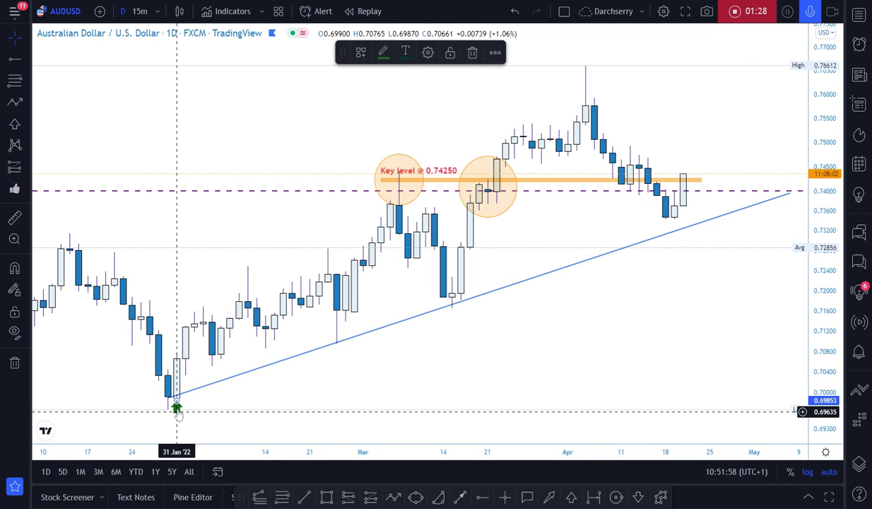
click(327, 354)
drag(327, 360, 363, 338)
drag(439, 339, 683, 235)
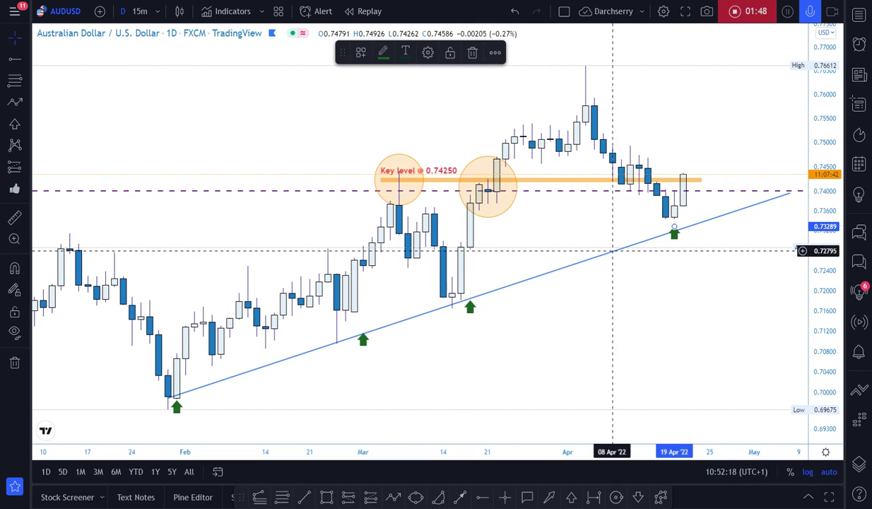
click(511, 212)
click(406, 212)
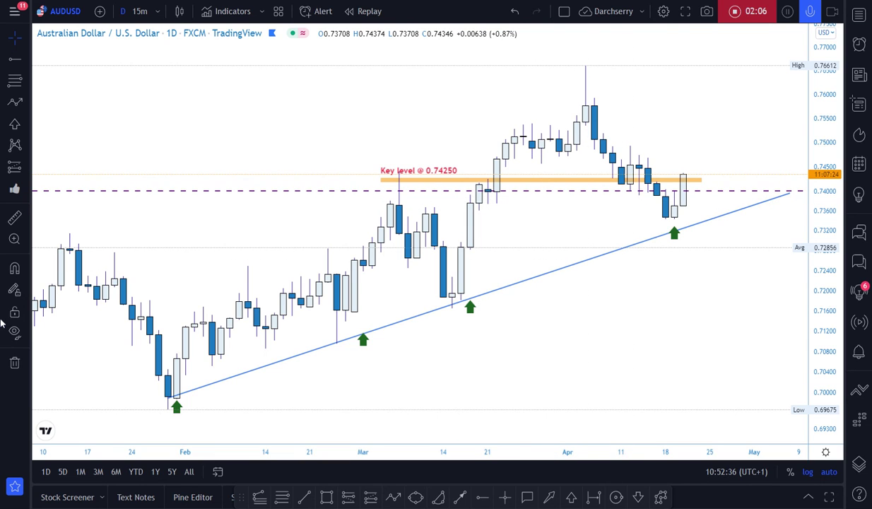
click(14, 217)
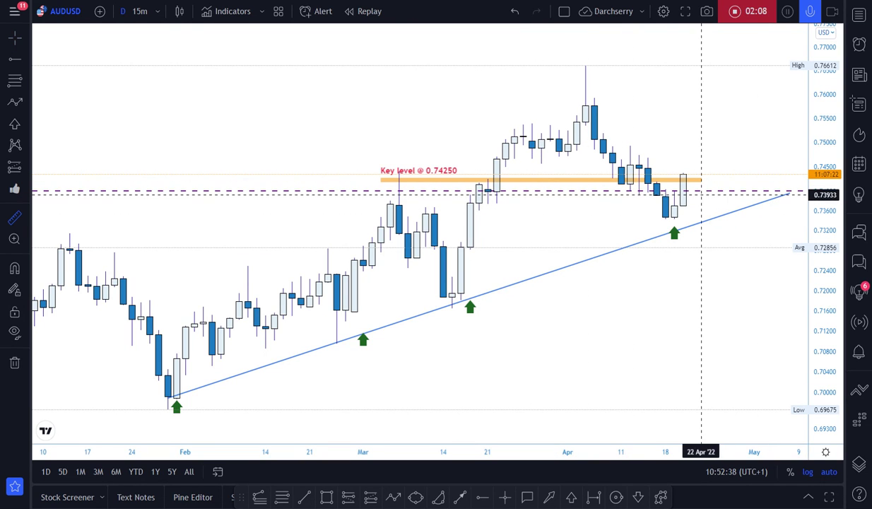
click(693, 191)
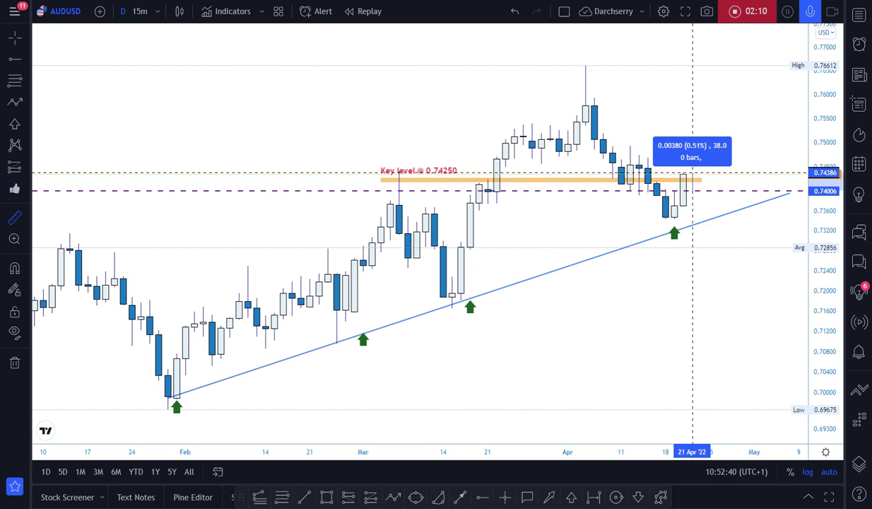
click(693, 170)
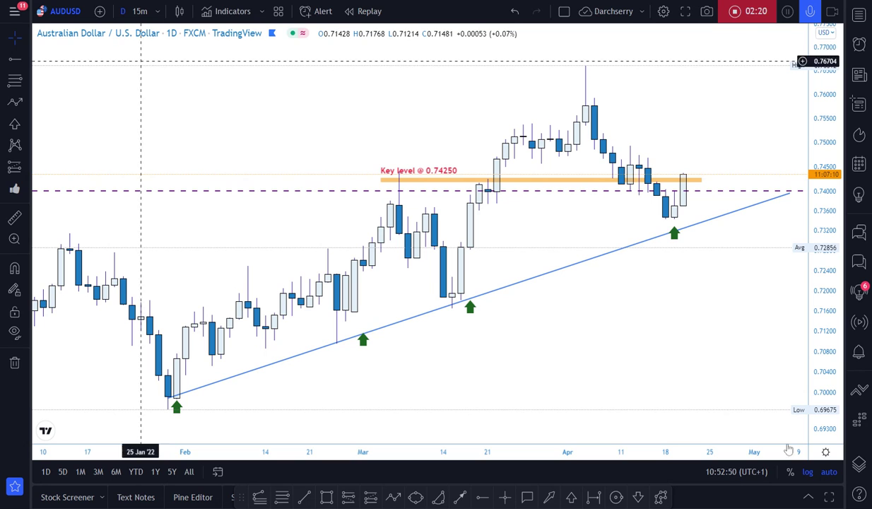
Zoom in on the late February to May candles around the recent trendline bounce
scroll(655, 336, up, 2)
scroll(655, 337, down, 1)
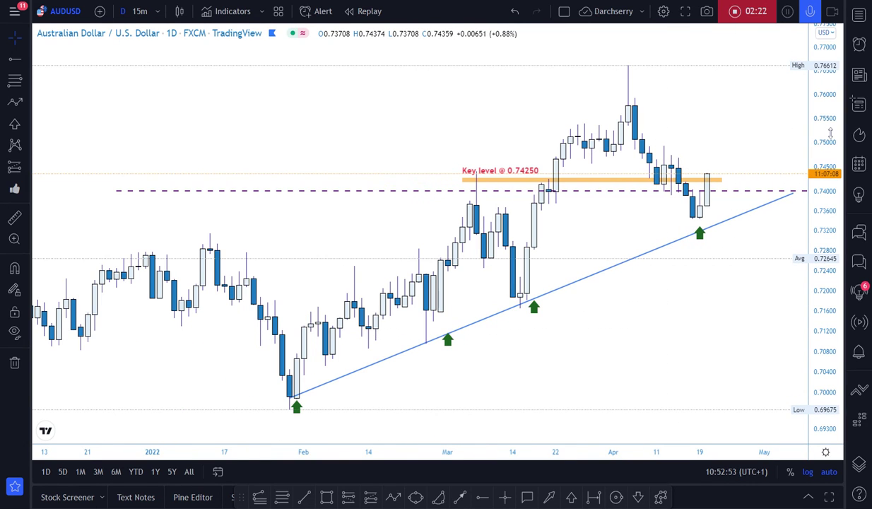
drag(827, 205, 829, 226)
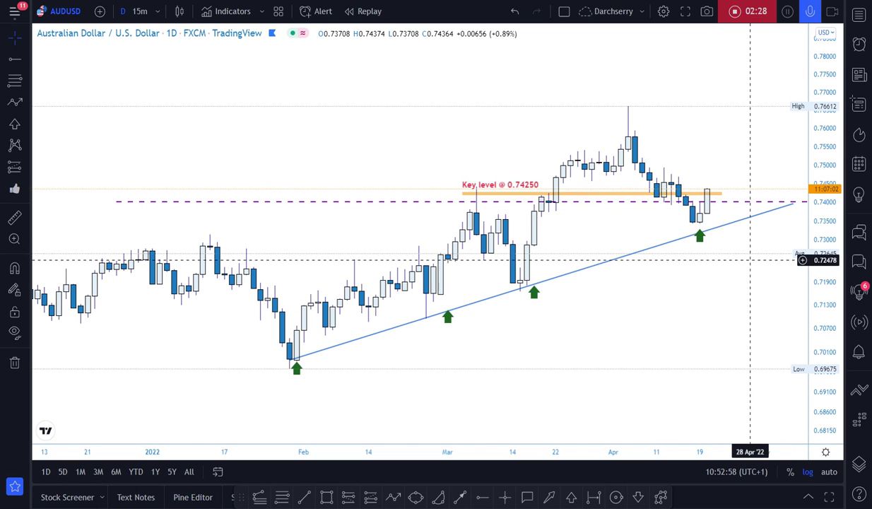
scroll(813, 275, up, 2)
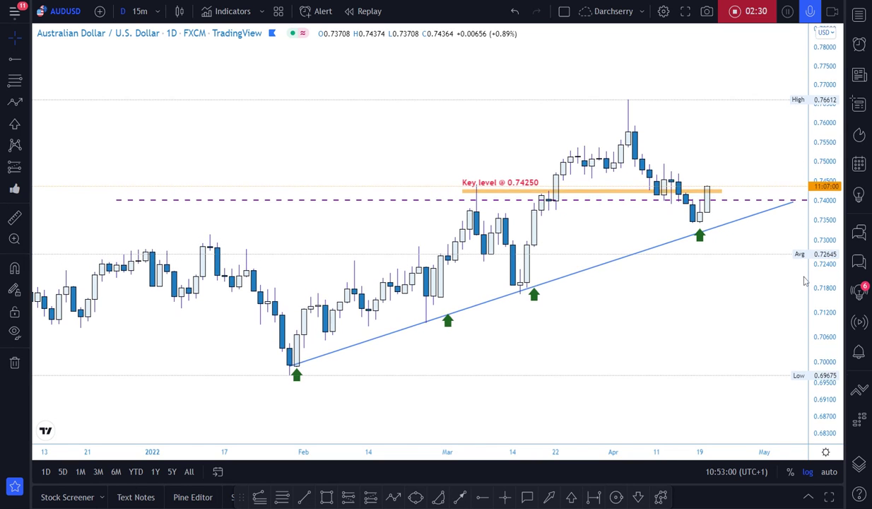
scroll(668, 304, up, 3)
scroll(668, 304, up, 1)
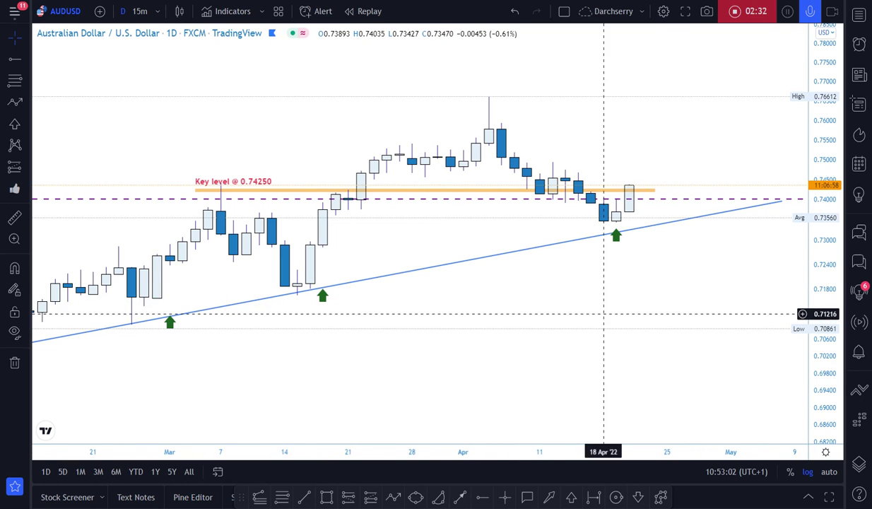
Try red arrows near the 21 March and mid-April candles, discarding each one
click(462, 499)
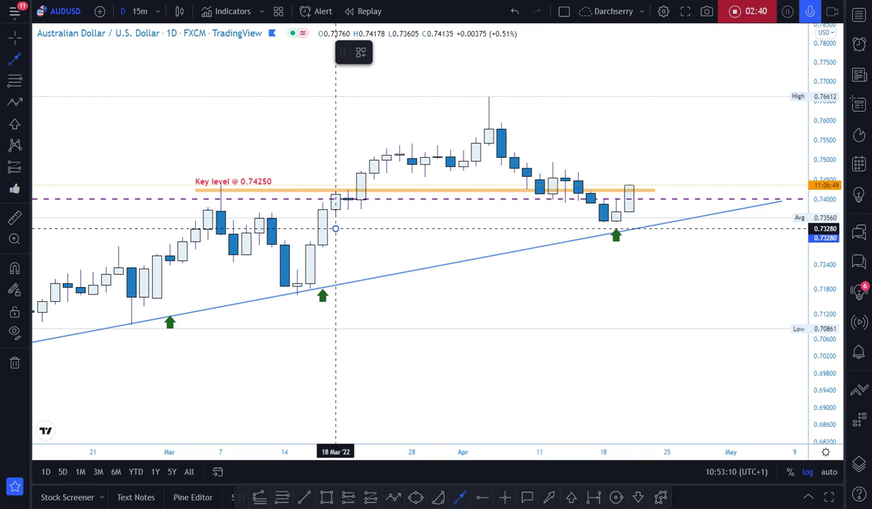
mouse_move(329, 222)
mouse_down()
mouse_move(343, 221)
mouse_move(347, 192)
mouse_up()
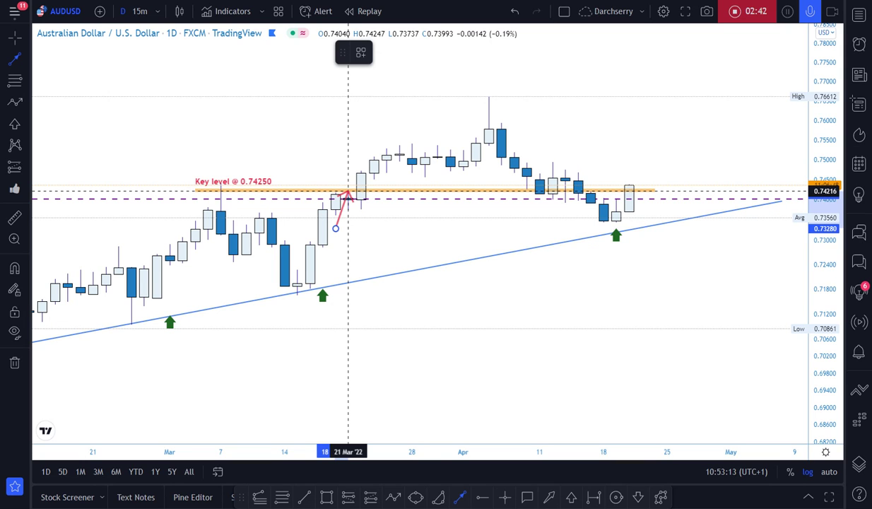
key(Escape)
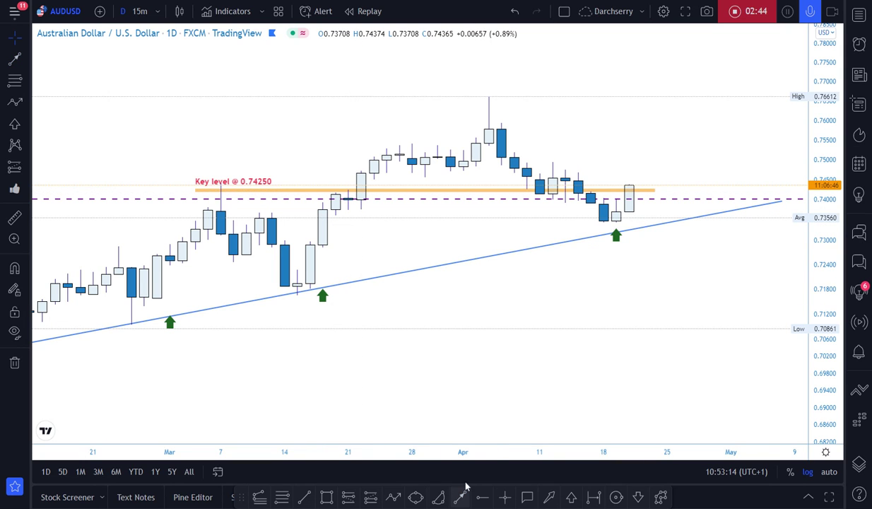
drag(552, 209, 565, 173)
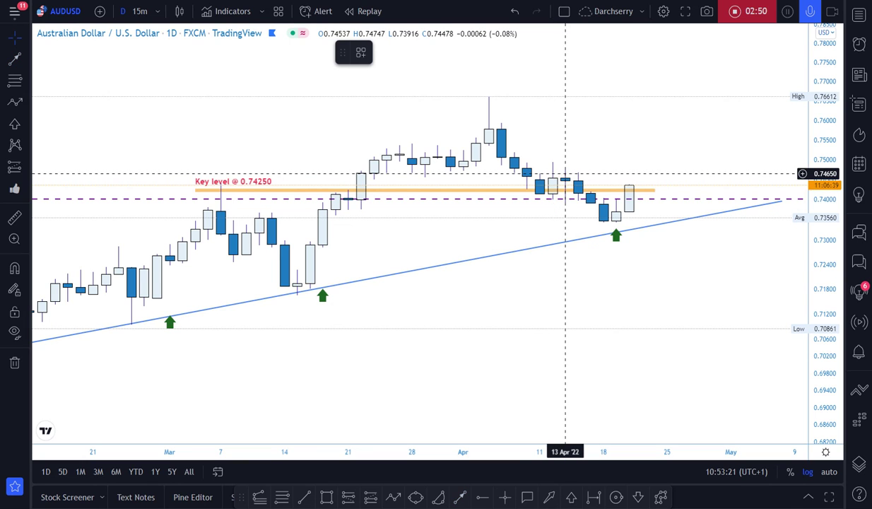
key(Escape)
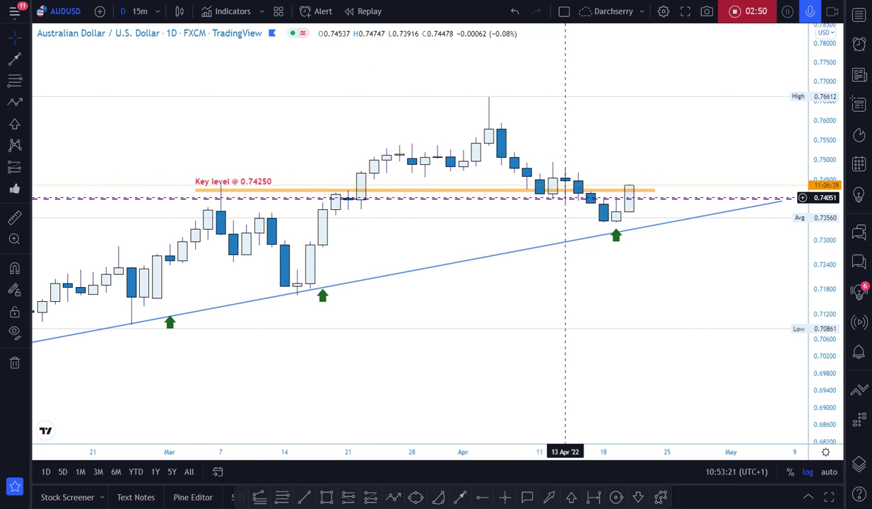
Try and discard a red arrow from the last candle, then stretch the price scale taller
click(460, 497)
drag(628, 212, 642, 176)
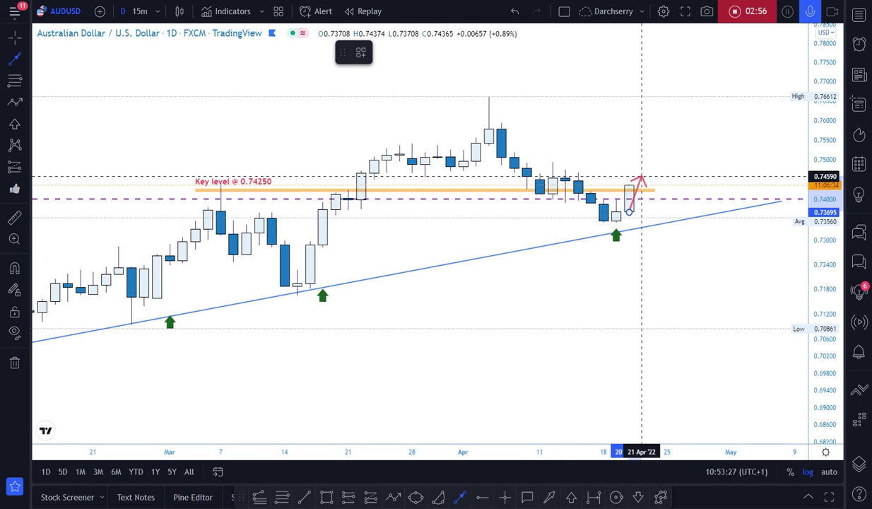
key(Escape)
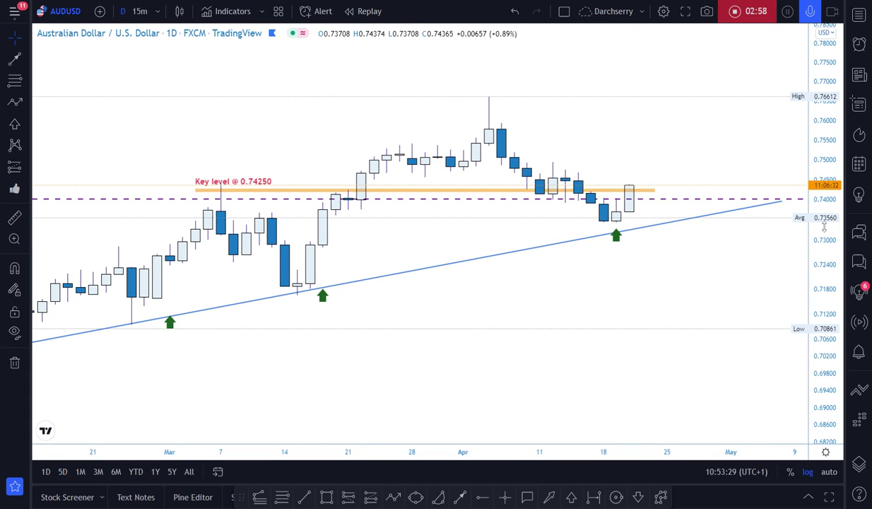
drag(824, 225, 824, 214)
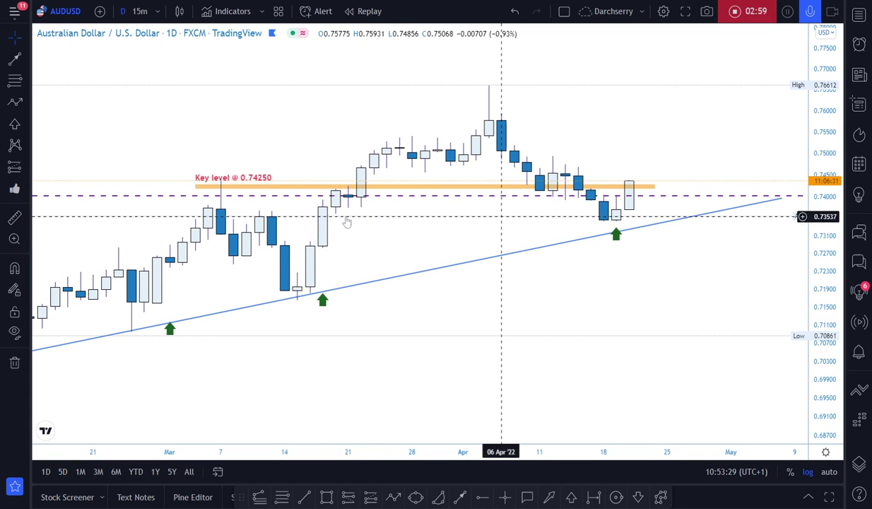
Unhide the green Demand zone rectangle in the Object Tree and close the side panel
click(858, 463)
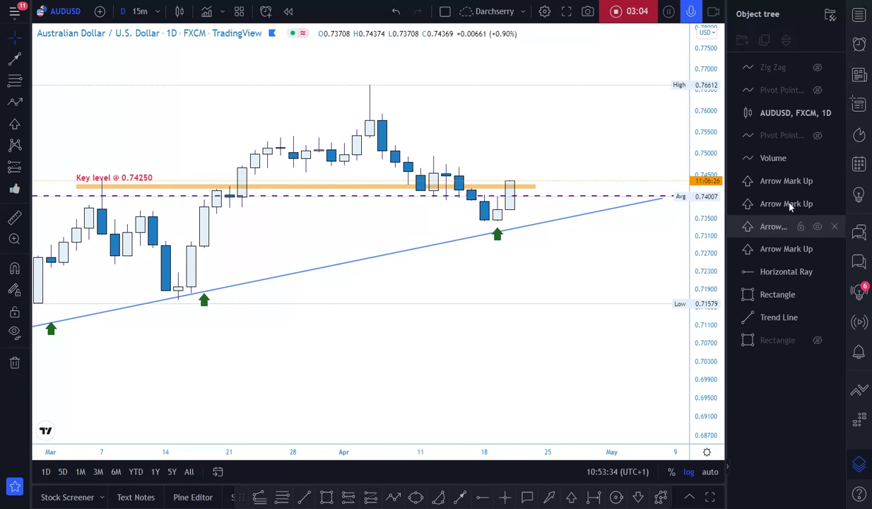
click(816, 342)
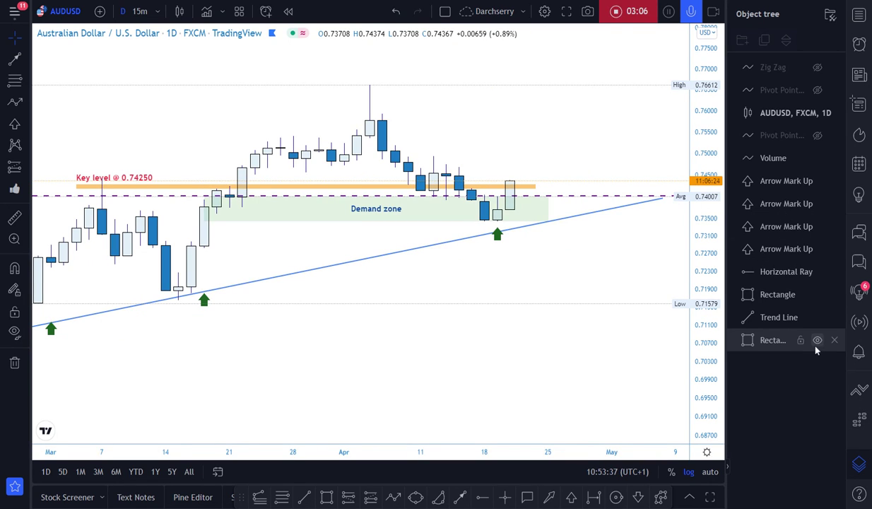
click(860, 15)
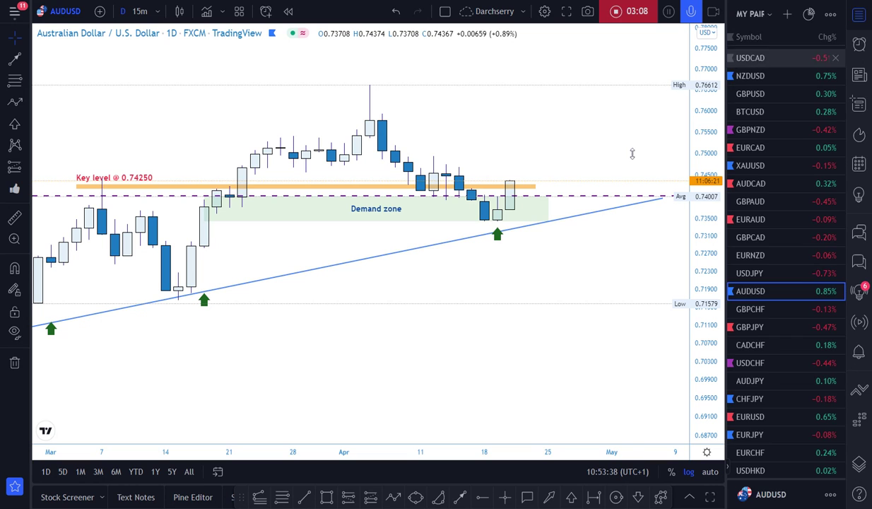
click(859, 20)
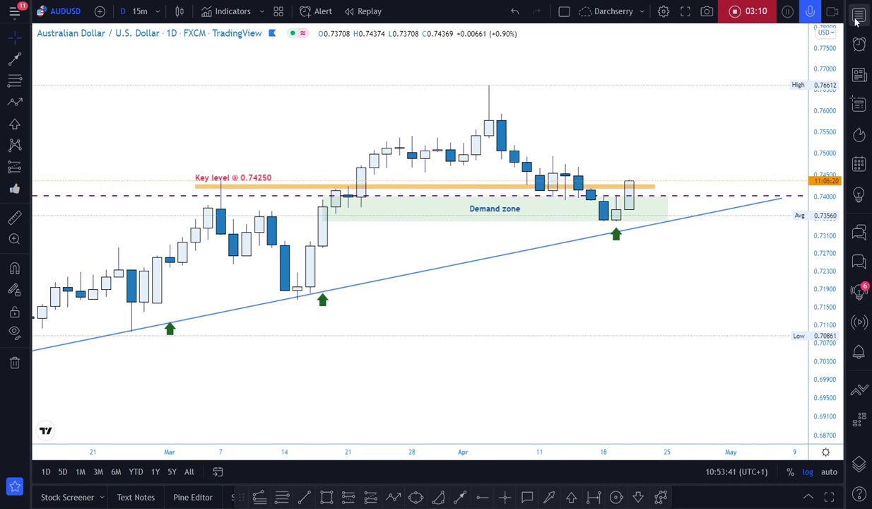
Stretch the price axis and switch the AUDUSD chart interval to 1 hour
drag(816, 272, 816, 242)
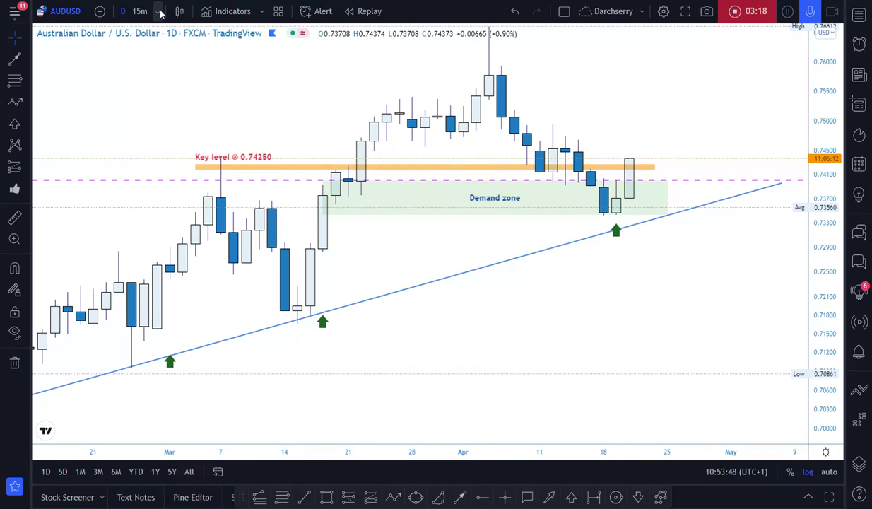
click(161, 12)
click(175, 224)
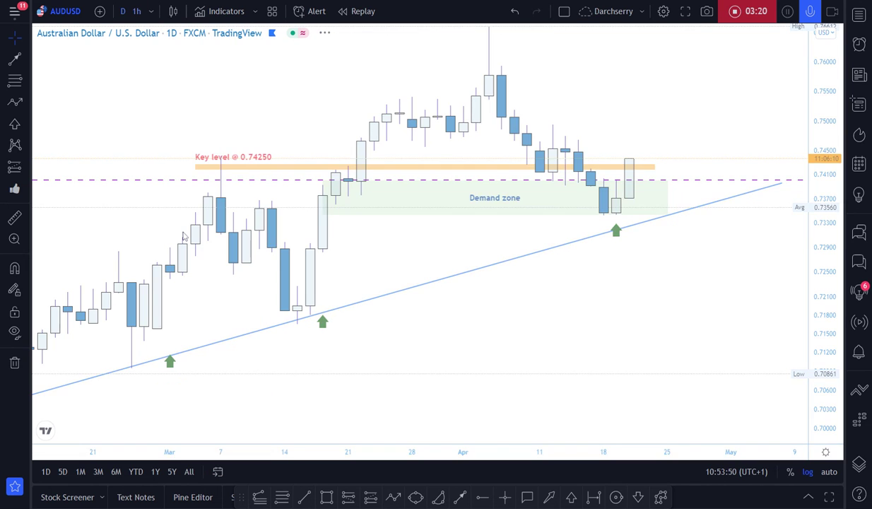
Reset the chart scaling and centre the recent 1-hour candles with the trendline visible
right_click(415, 106)
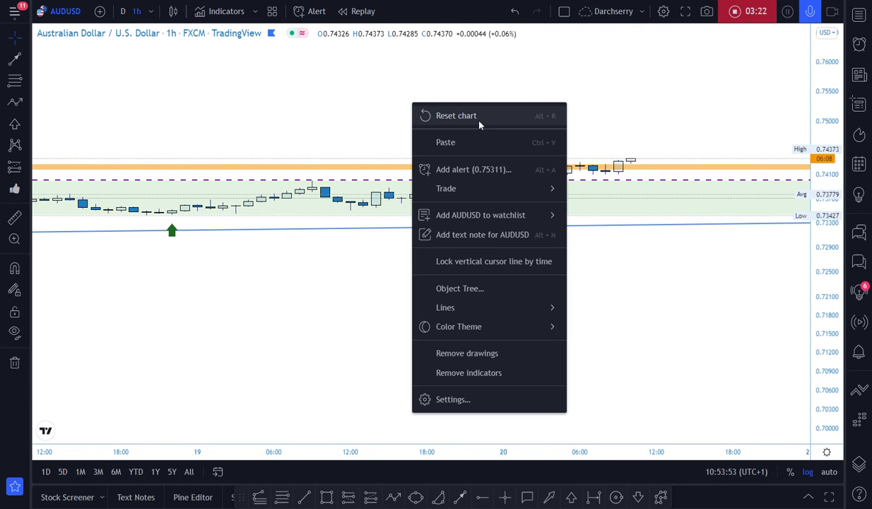
click(479, 123)
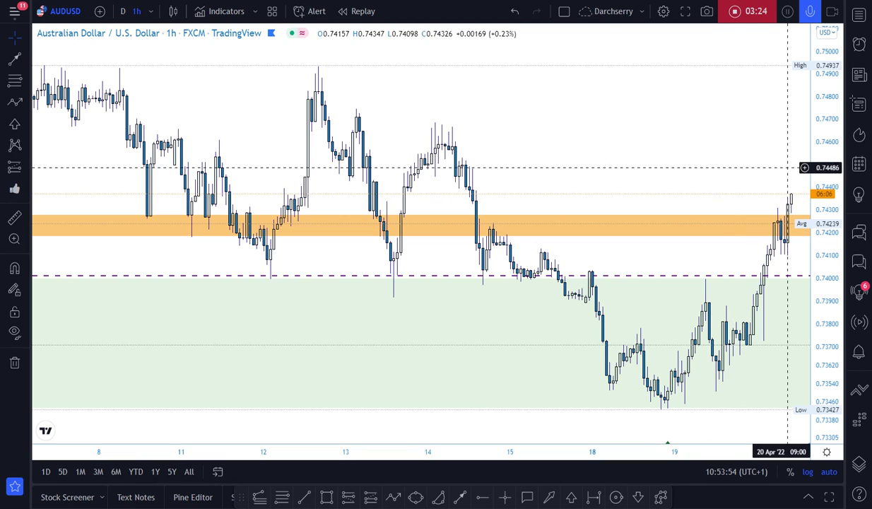
drag(833, 225, 835, 247)
scroll(676, 233, down, 5)
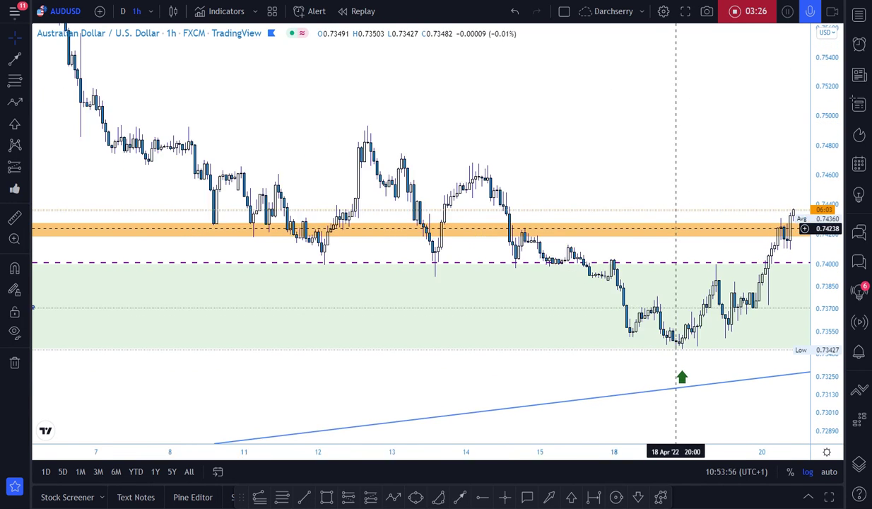
scroll(676, 233, up, 3)
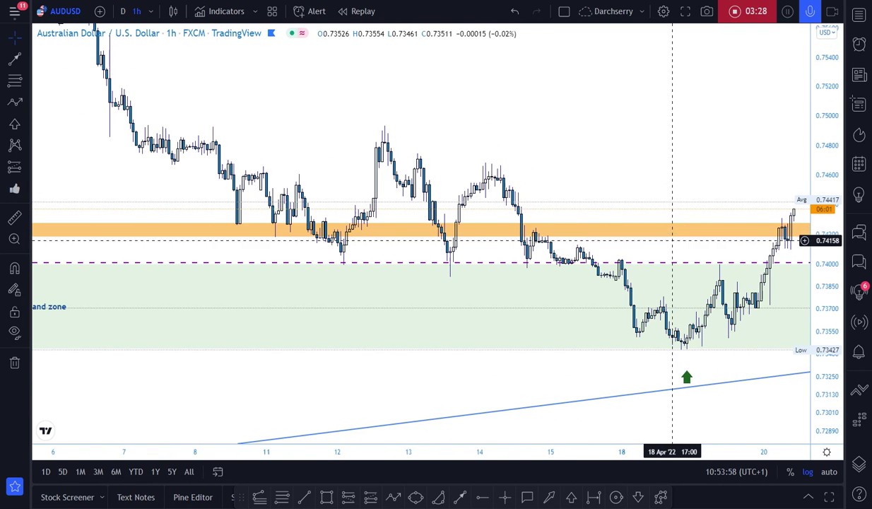
scroll(544, 393, up, 1)
drag(543, 393, 453, 419)
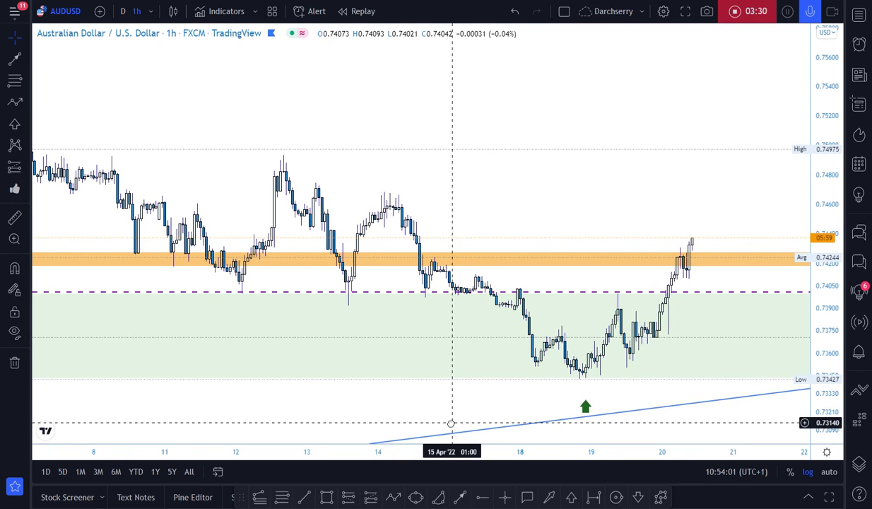
Draw an arc cupping the 15–20 April lows and fill it orange
click(438, 497)
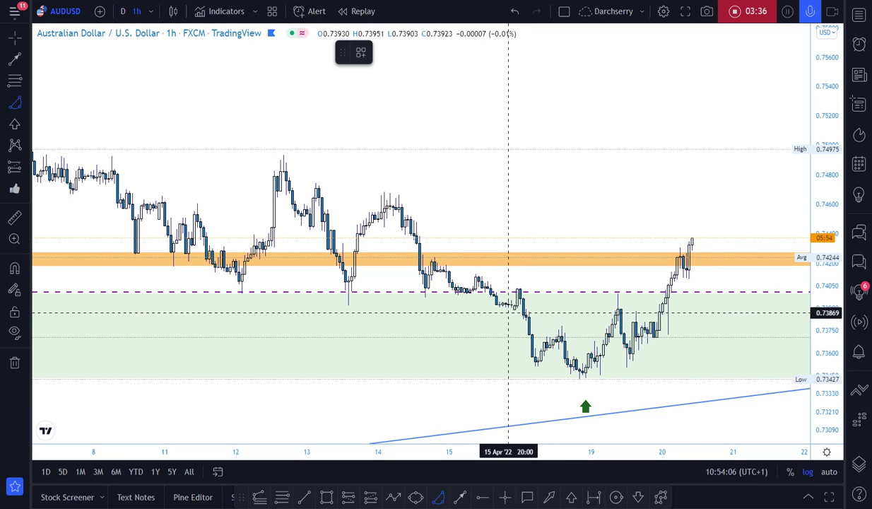
click(507, 312)
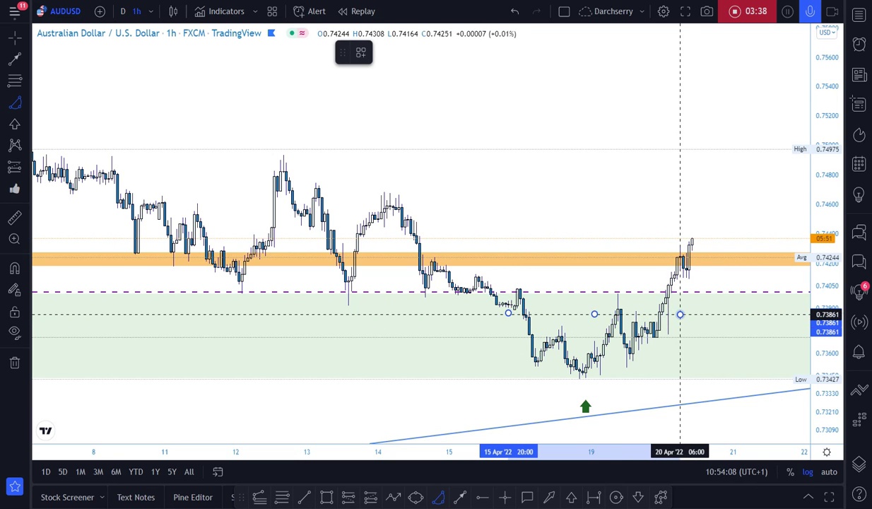
click(679, 314)
click(664, 394)
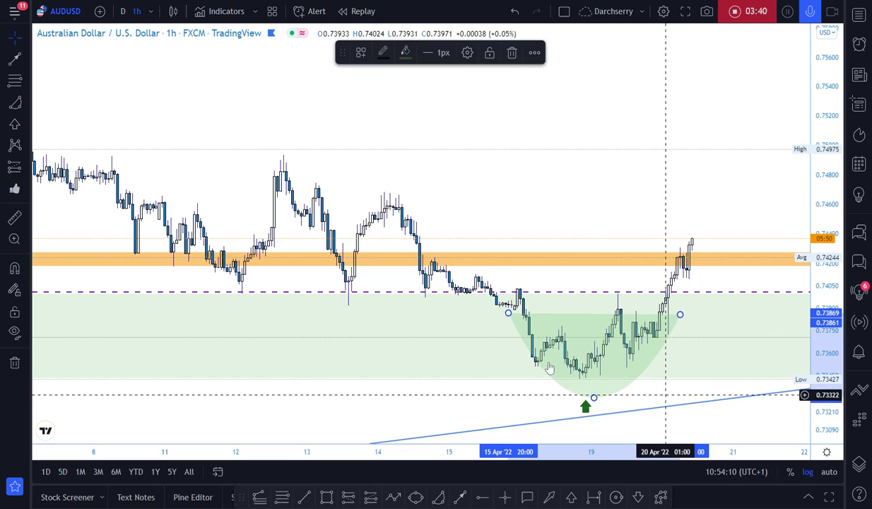
mouse_move(508, 313)
mouse_down()
mouse_move(487, 318)
mouse_move(501, 334)
mouse_up()
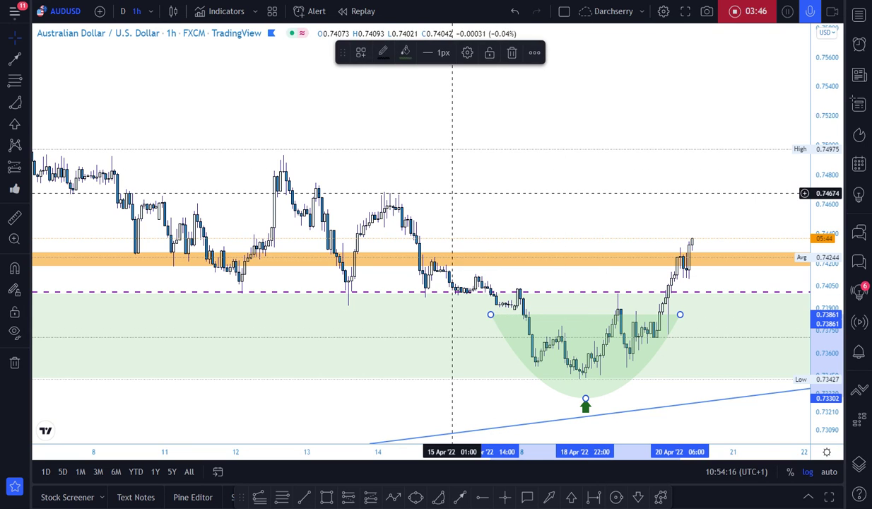
click(405, 54)
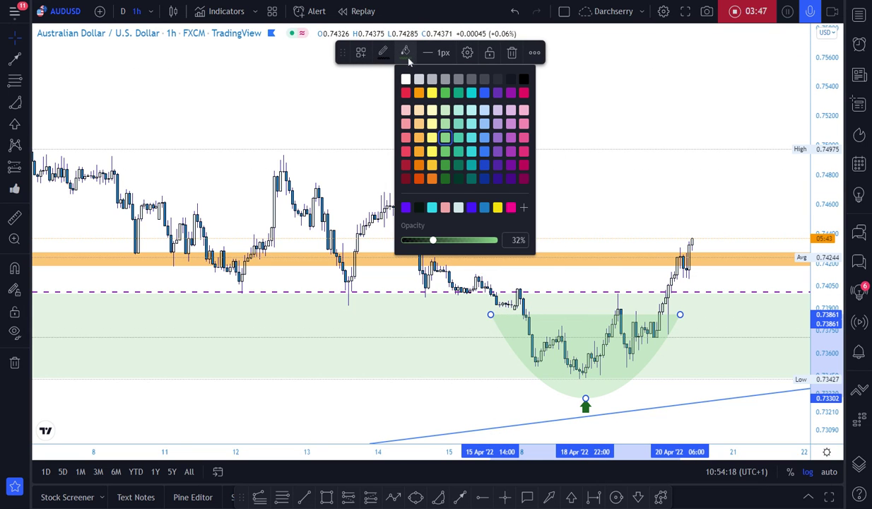
click(419, 153)
click(589, 169)
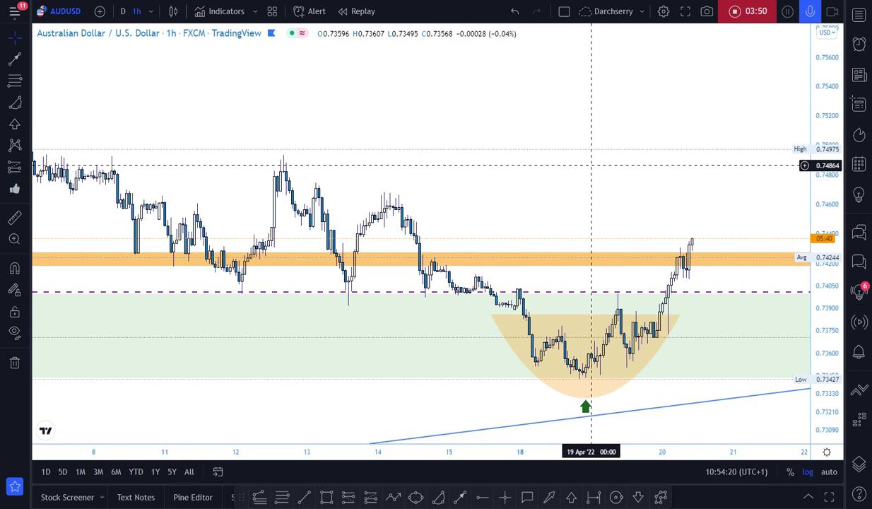
click(327, 497)
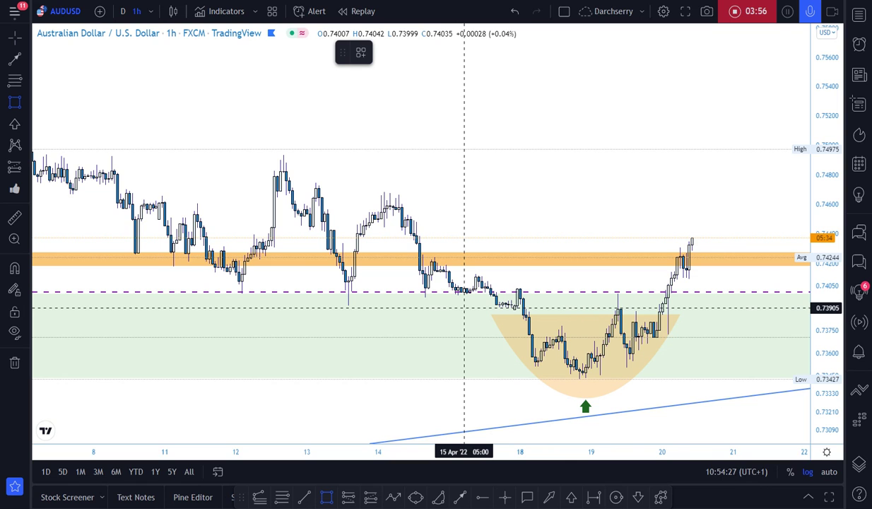
Draw a thin purple rectangle along the arc's rim near 0.73873 as the neckline
drag(464, 308, 765, 309)
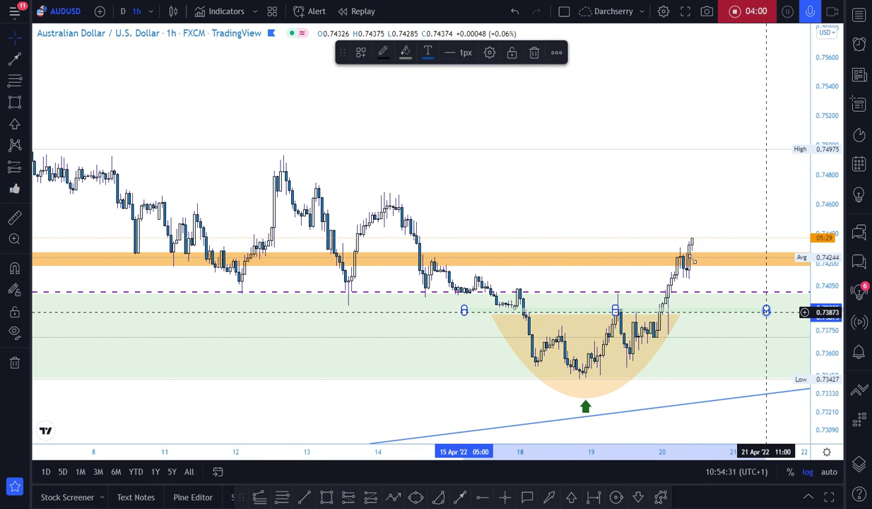
click(405, 55)
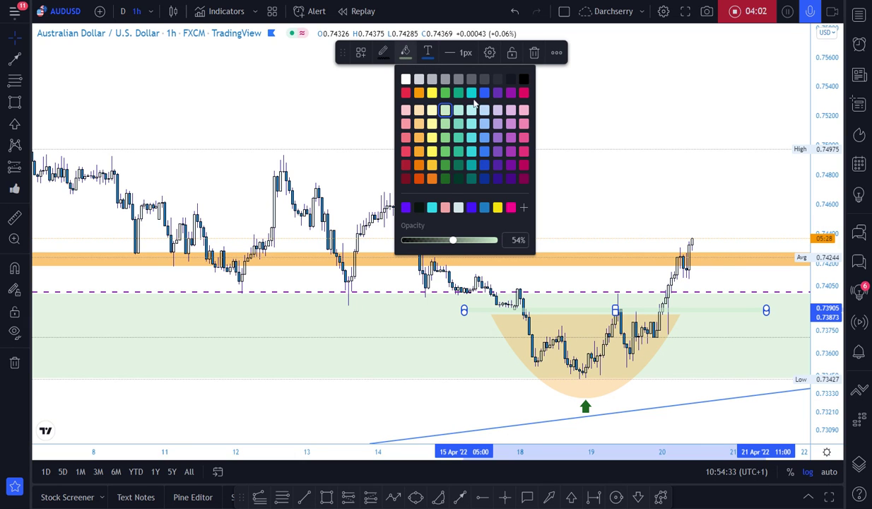
click(498, 92)
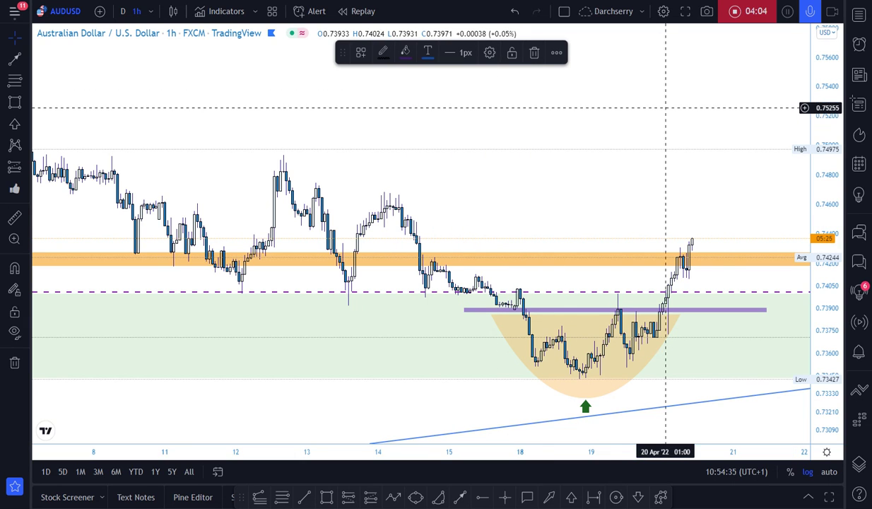
drag(585, 309, 588, 311)
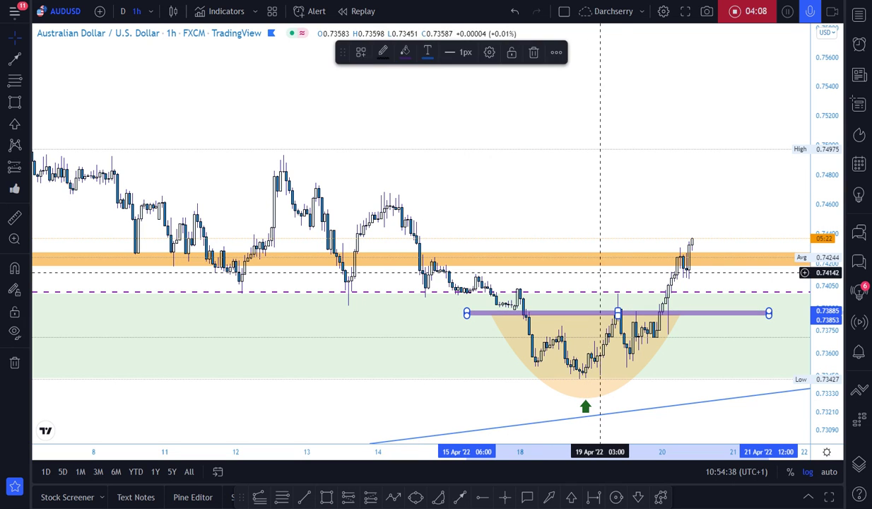
click(529, 181)
drag(529, 181, 500, 181)
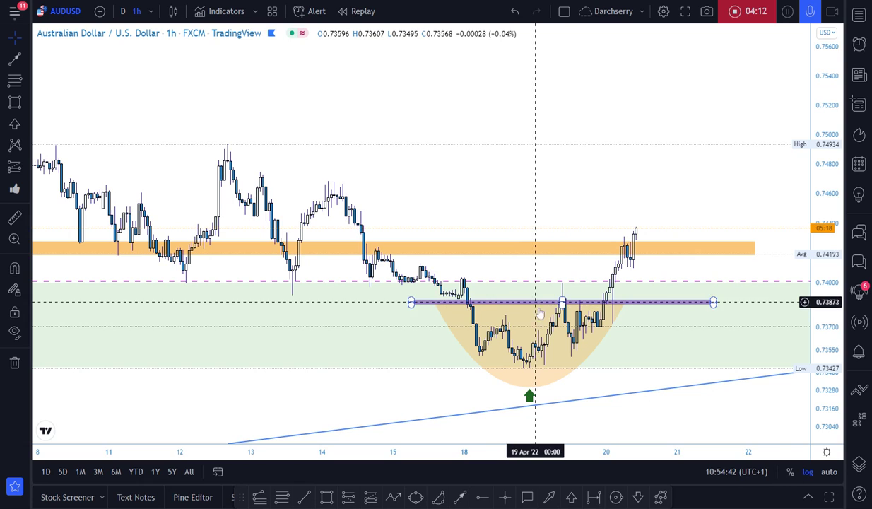
Draw a circle at the neckline, then delete it
click(616, 498)
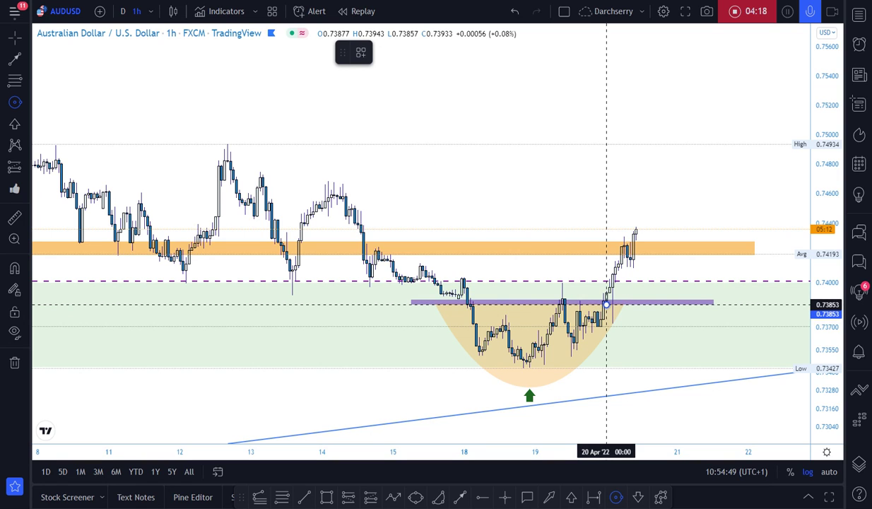
click(606, 305)
click(635, 319)
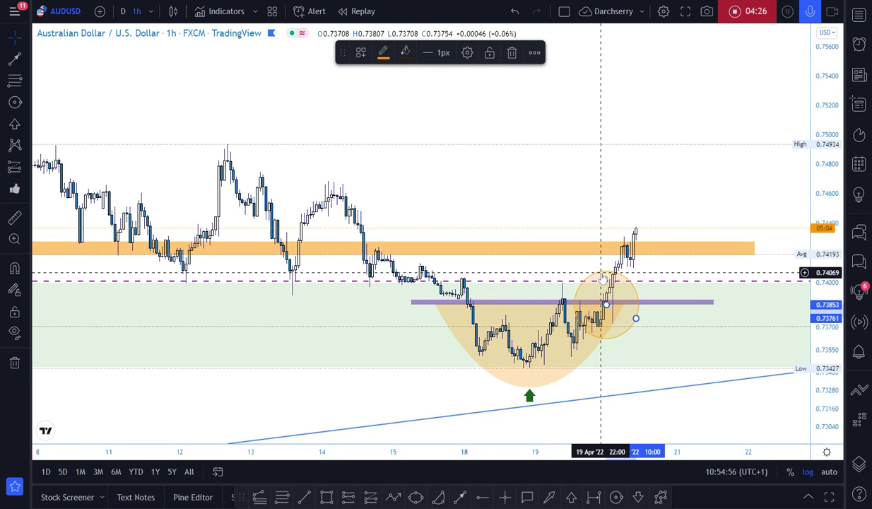
key(Delete)
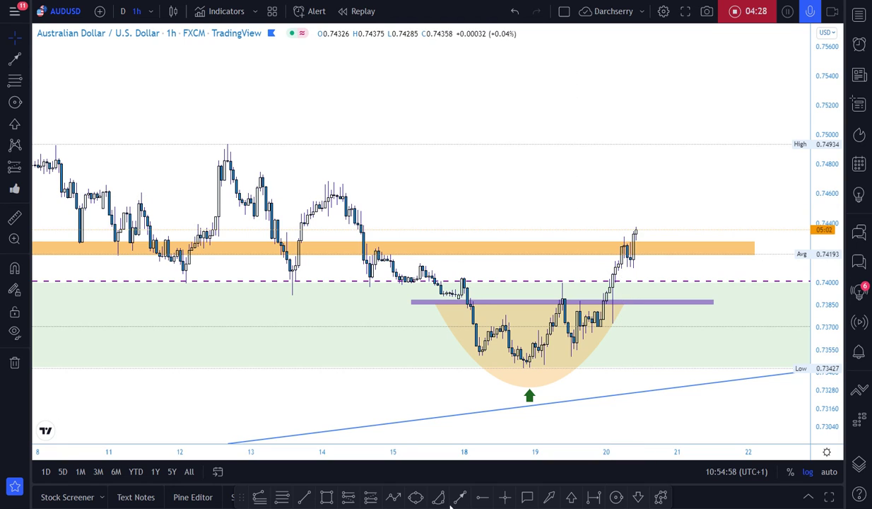
Sketch a path from the neckline up to the recent high and back, then cancel it
click(607, 308)
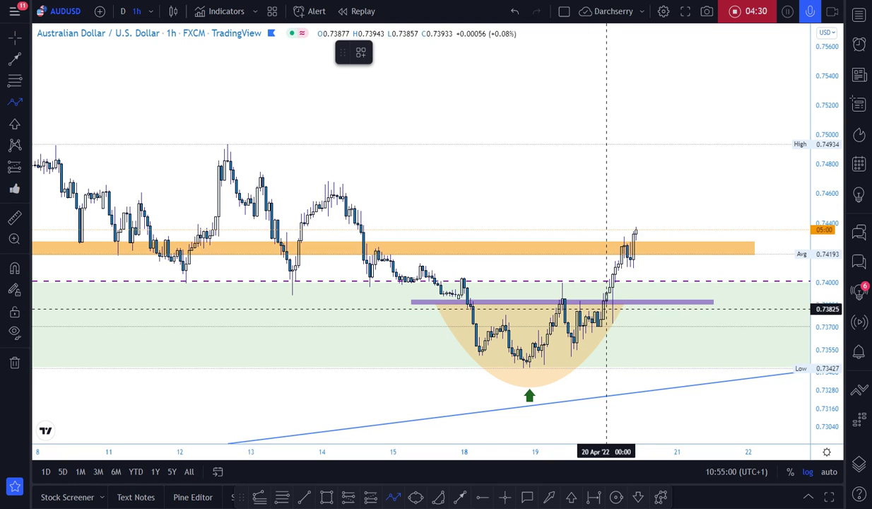
click(630, 228)
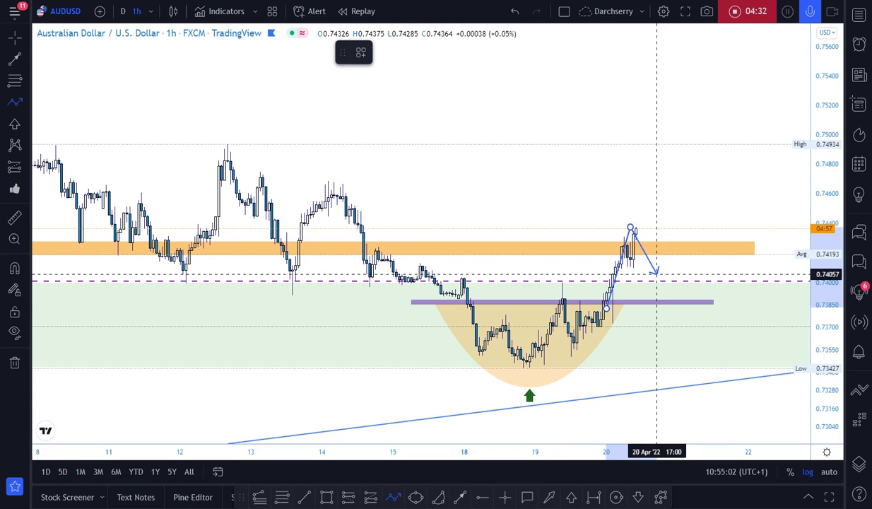
click(663, 294)
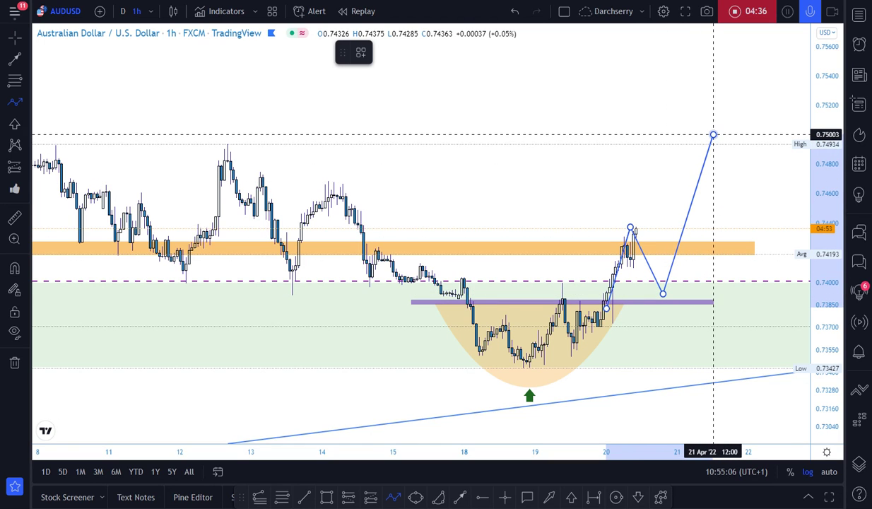
key(Escape)
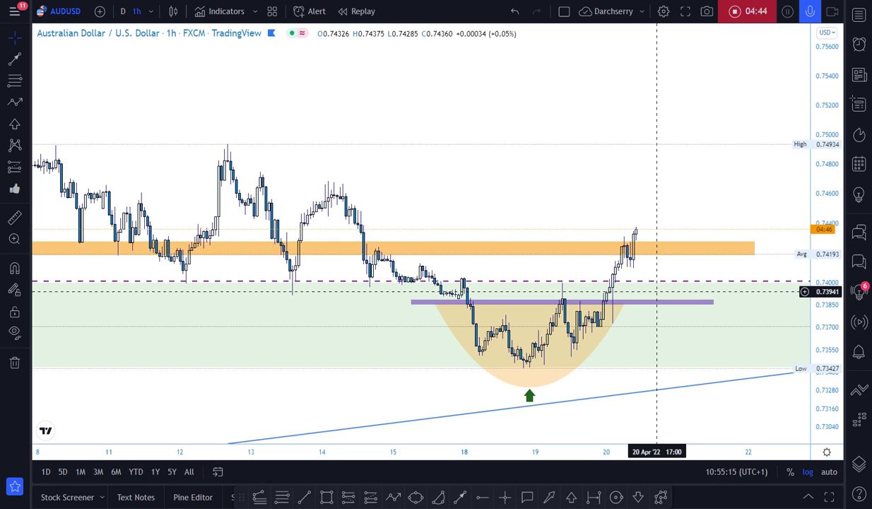
Shift the AUDUSD chart back to earlier April prices, try the brush, then arm the Horizontal Line tool
scroll(620, 283, down, 3)
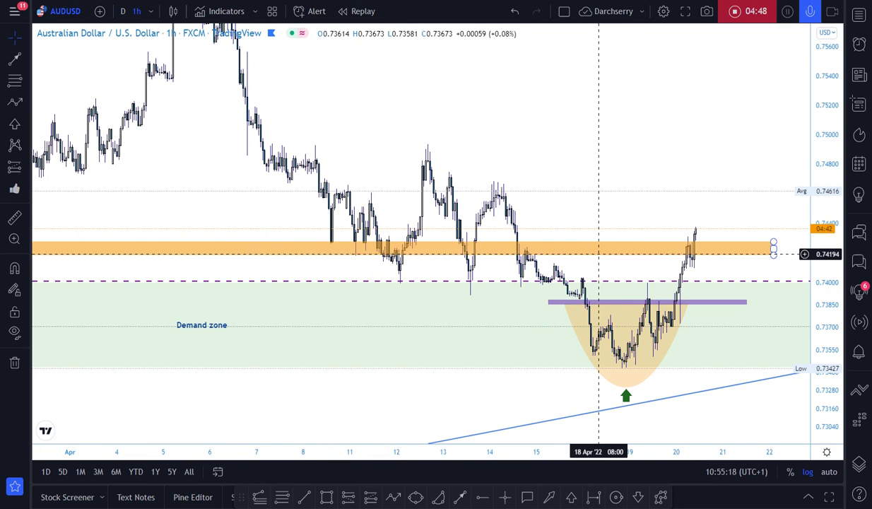
drag(611, 269, 570, 253)
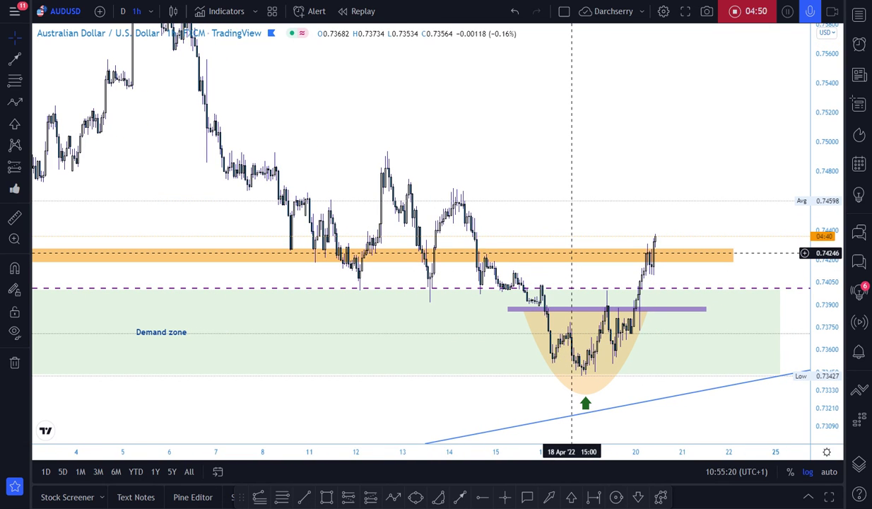
click(460, 499)
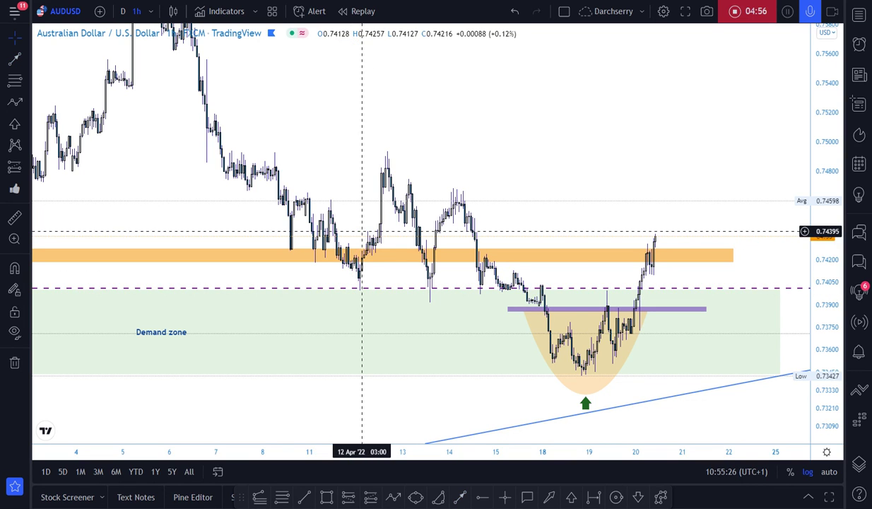
scroll(303, 201, down, 3)
scroll(303, 201, down, 2)
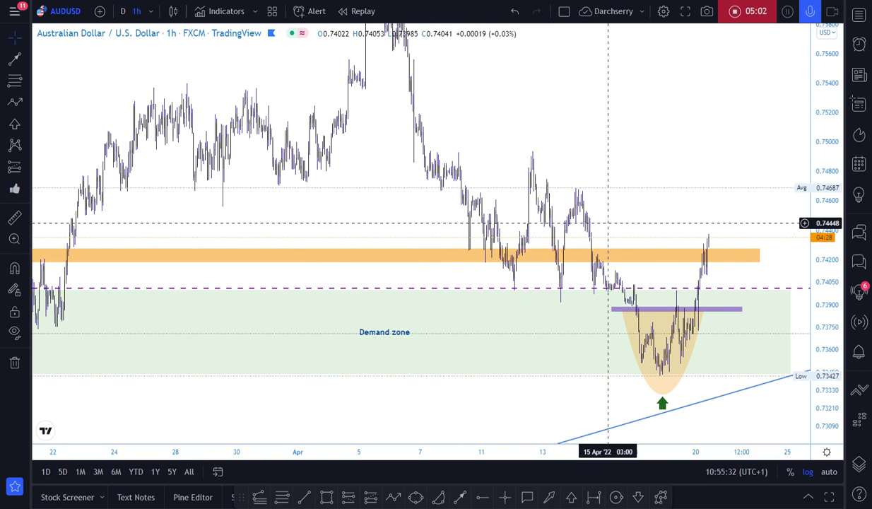
scroll(607, 226, up, 4)
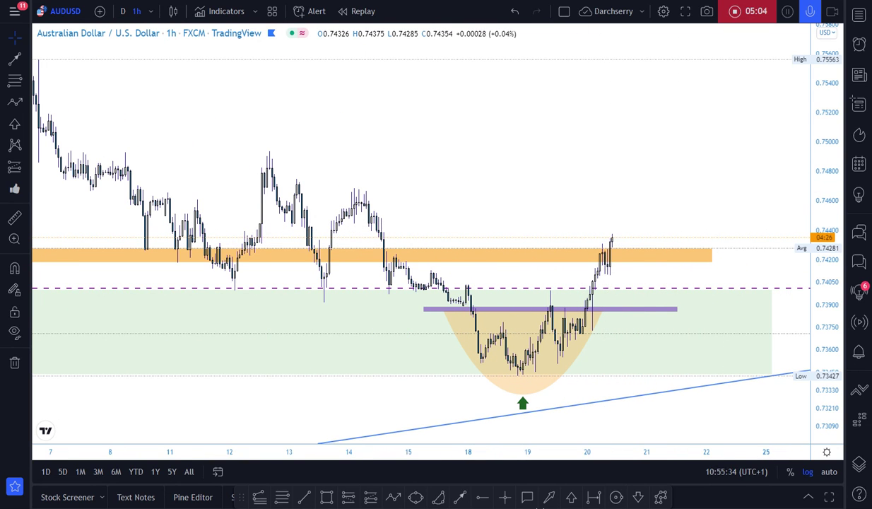
click(482, 497)
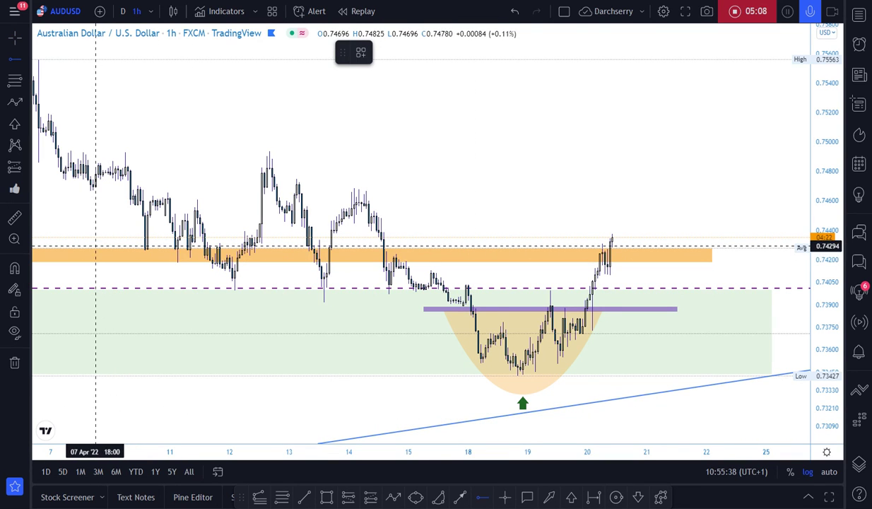
Mark 0.74378 with a dashed line and add a long position there, stop 0.73951, target 0.75996
click(56, 234)
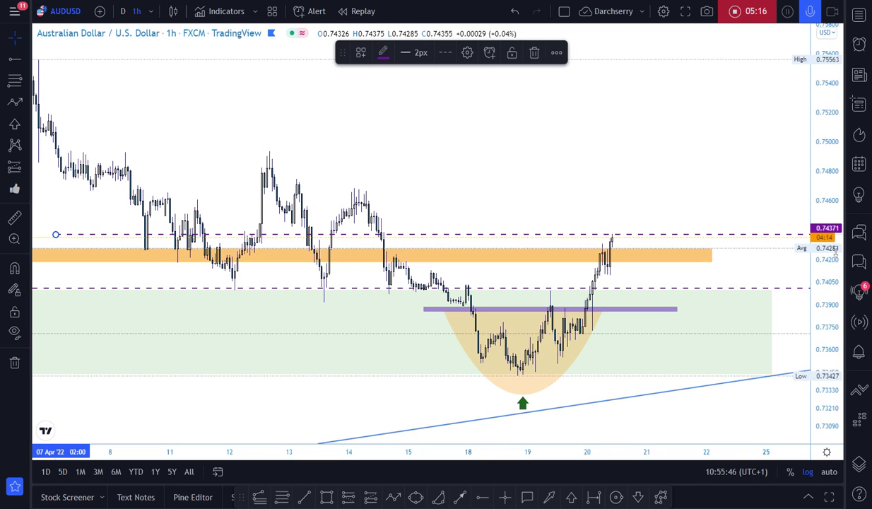
drag(835, 255, 836, 283)
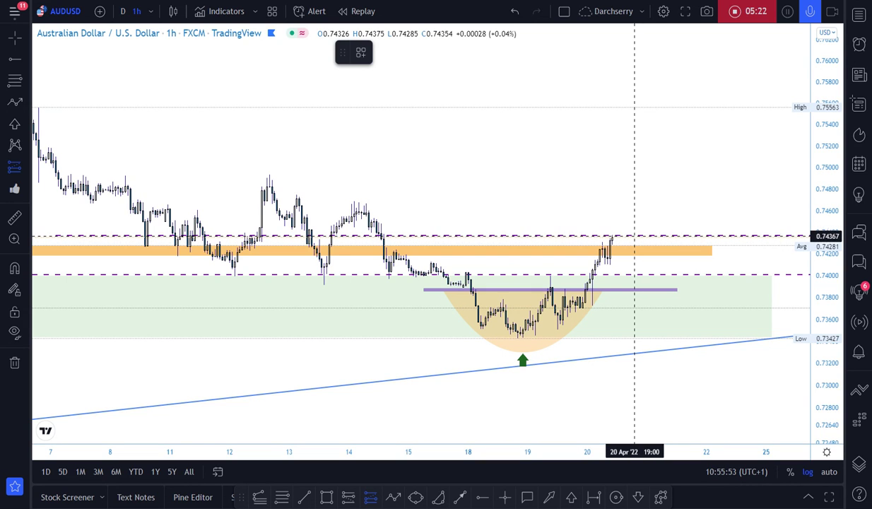
click(633, 234)
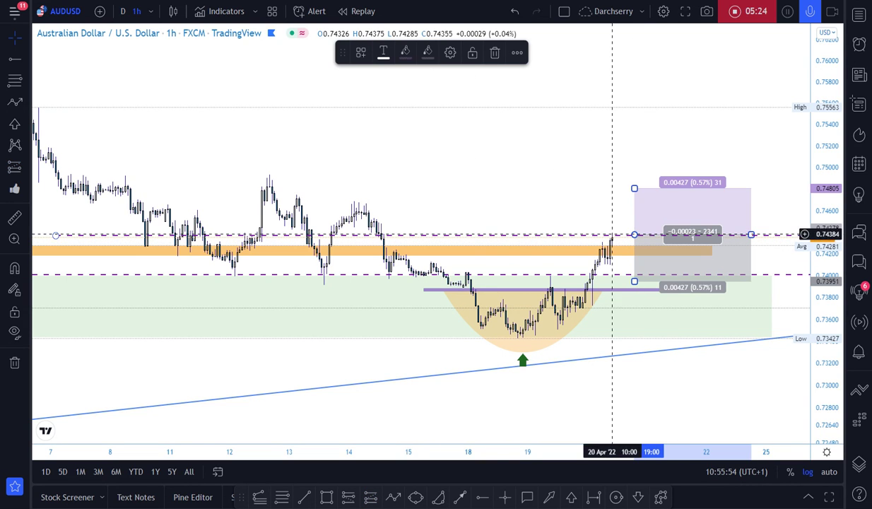
drag(634, 188, 628, 61)
scroll(540, 221, down, 4)
scroll(540, 221, down, 2)
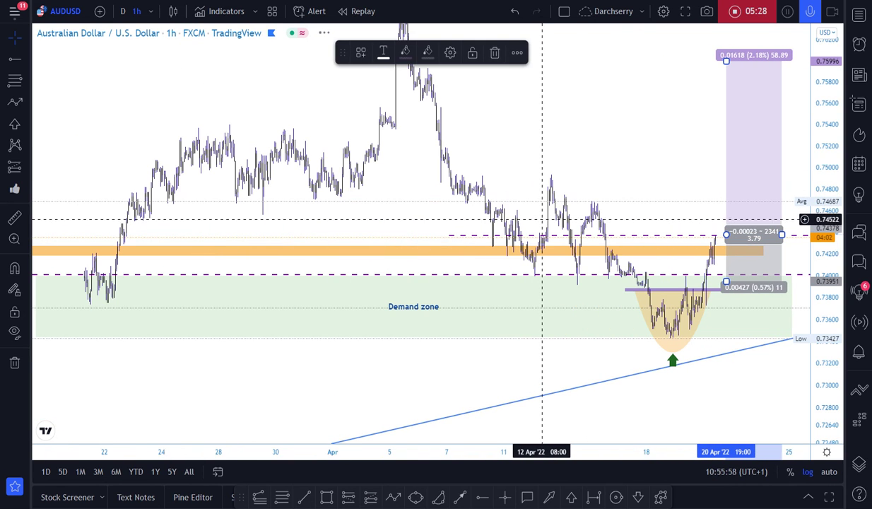
drag(835, 161, 835, 239)
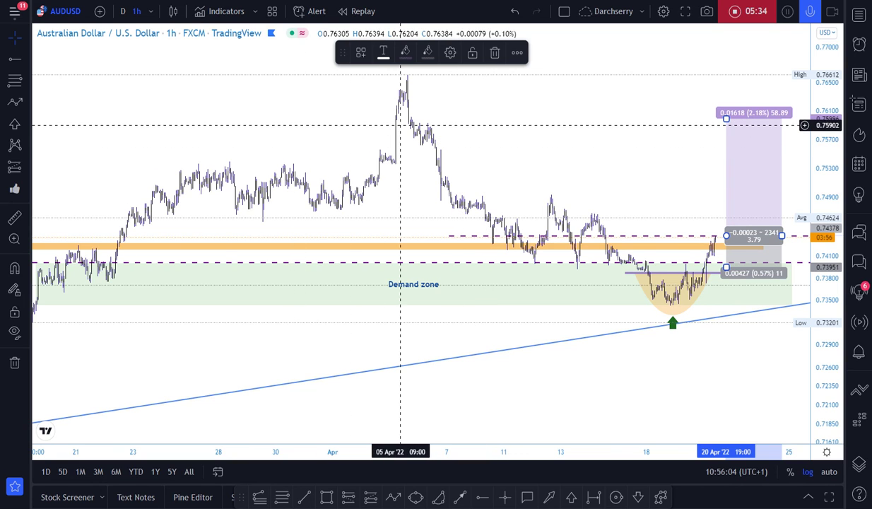
click(327, 495)
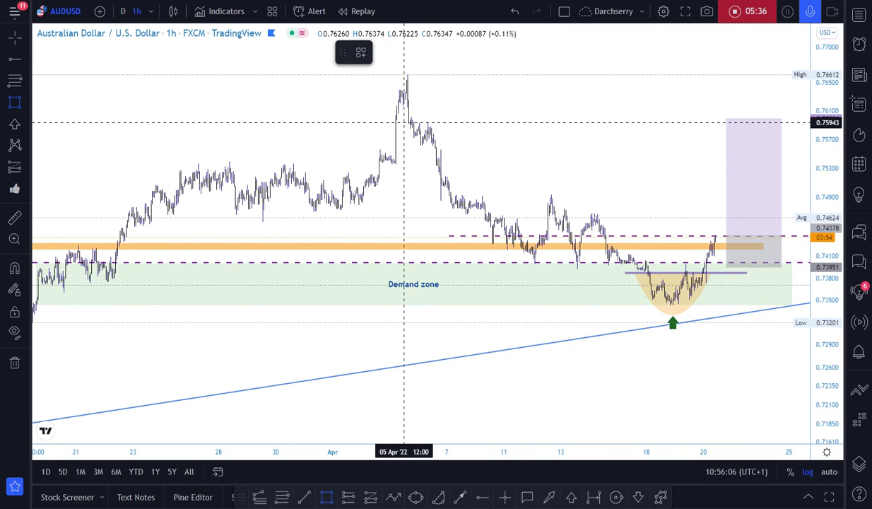
Draw a light-pink rectangle under the early-April peak and lower the long target to 0.75893
drag(401, 120, 461, 130)
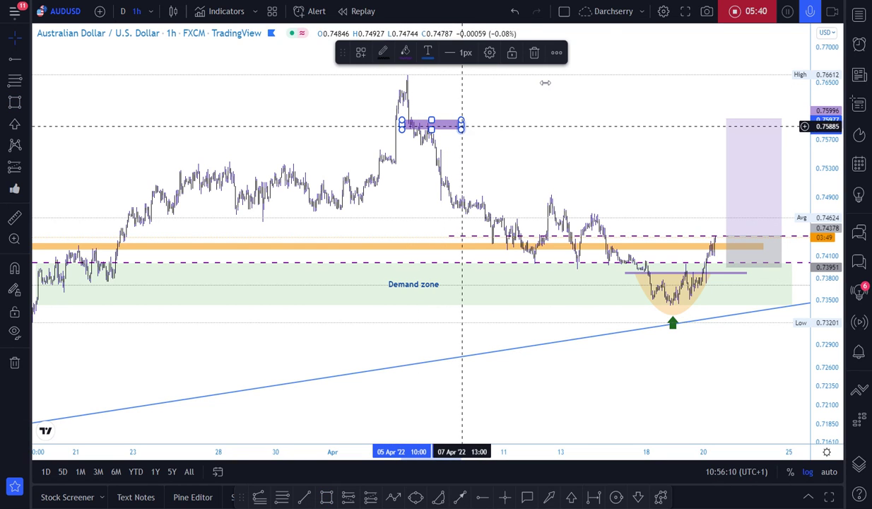
click(406, 53)
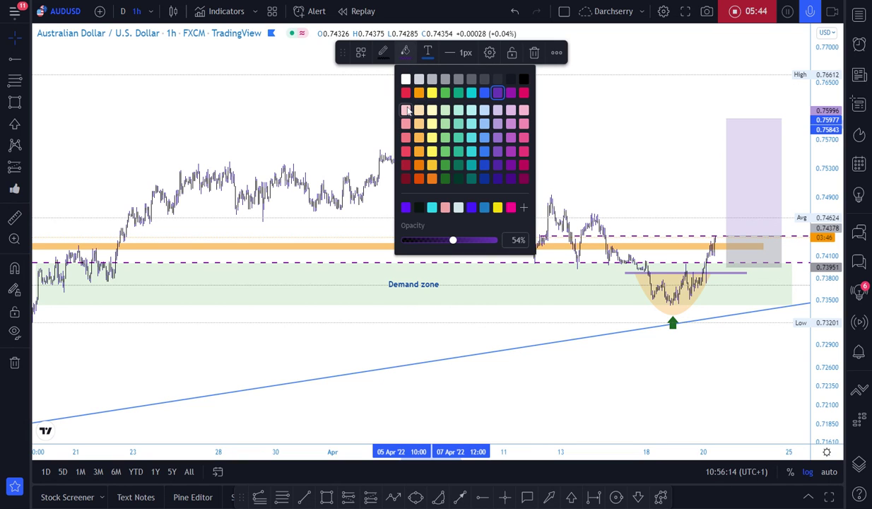
click(406, 109)
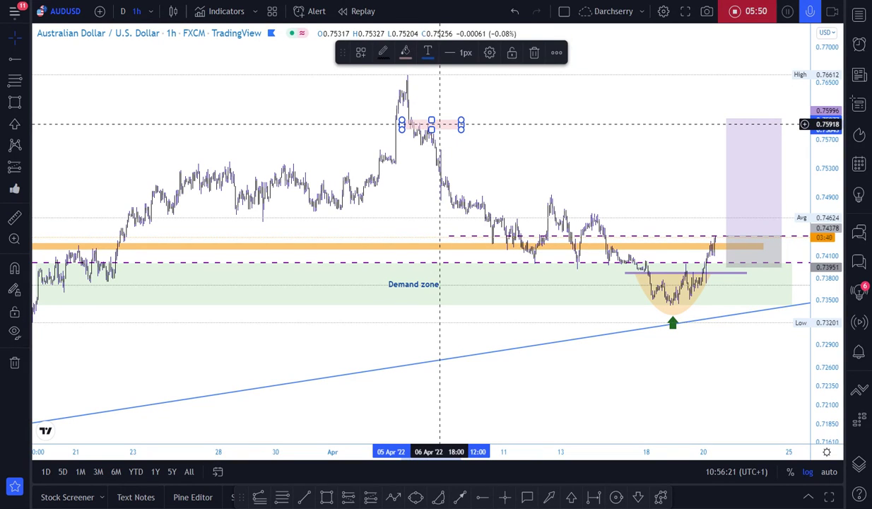
mouse_move(724, 118)
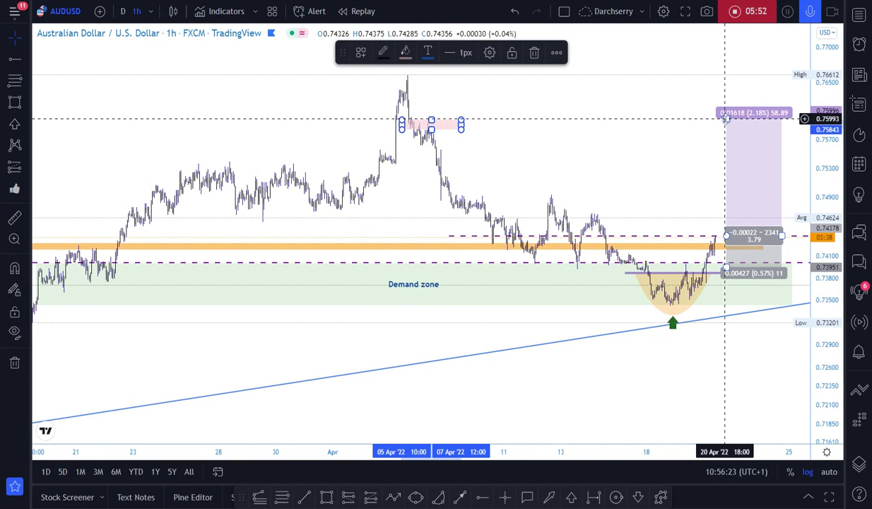
drag(724, 118, 725, 125)
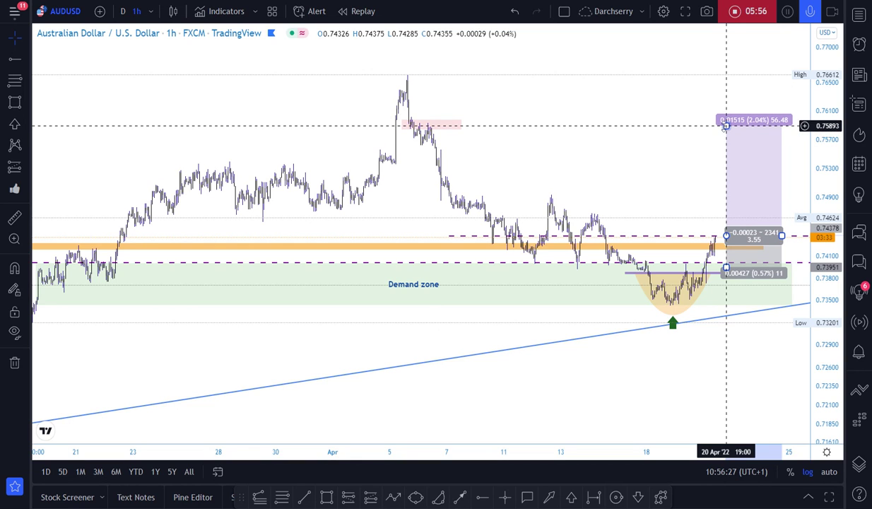
Set the long position's Profit Price to 0.75850 and drag its stop down to about 0.73832
double_click(730, 137)
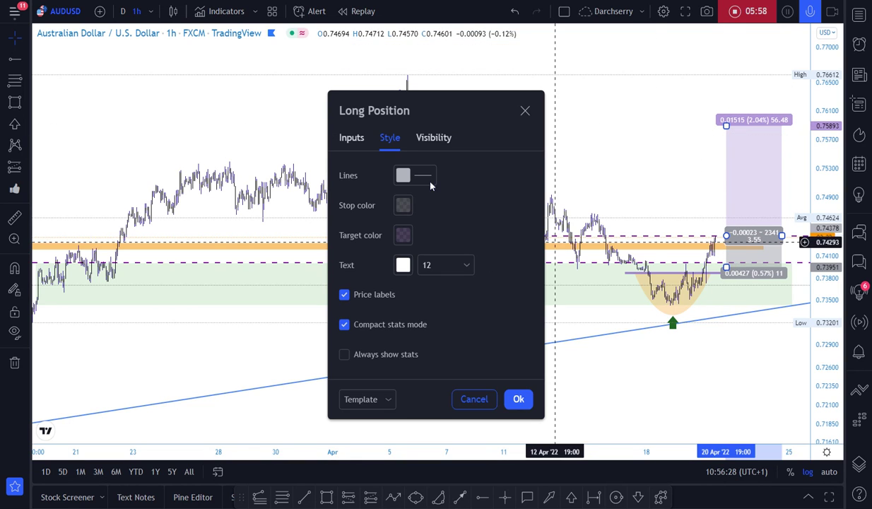
click(352, 139)
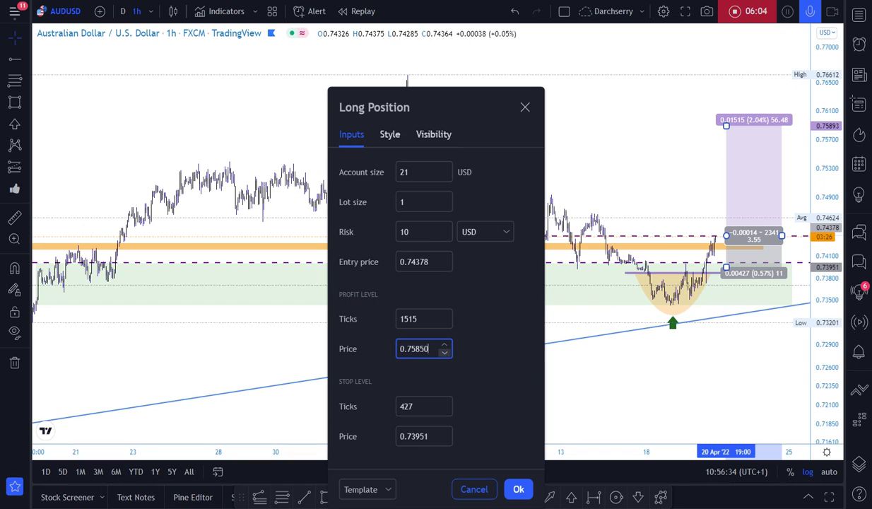
click(516, 489)
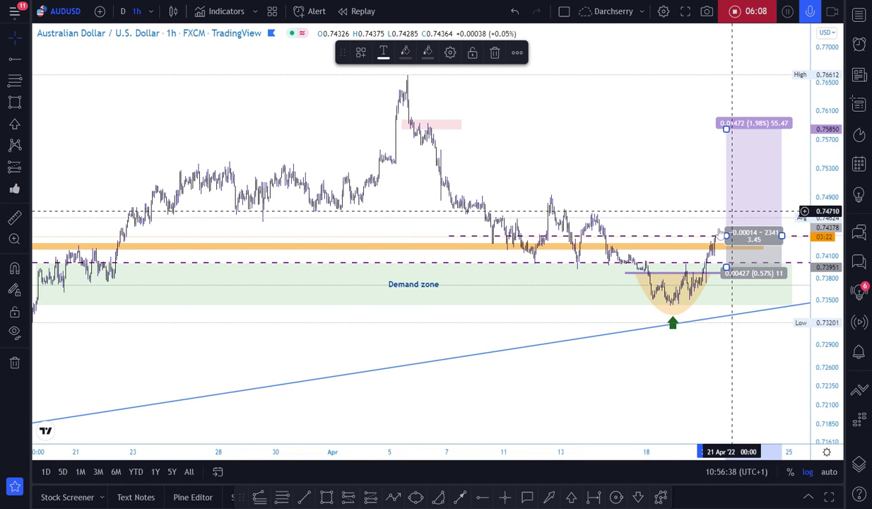
drag(821, 212, 821, 179)
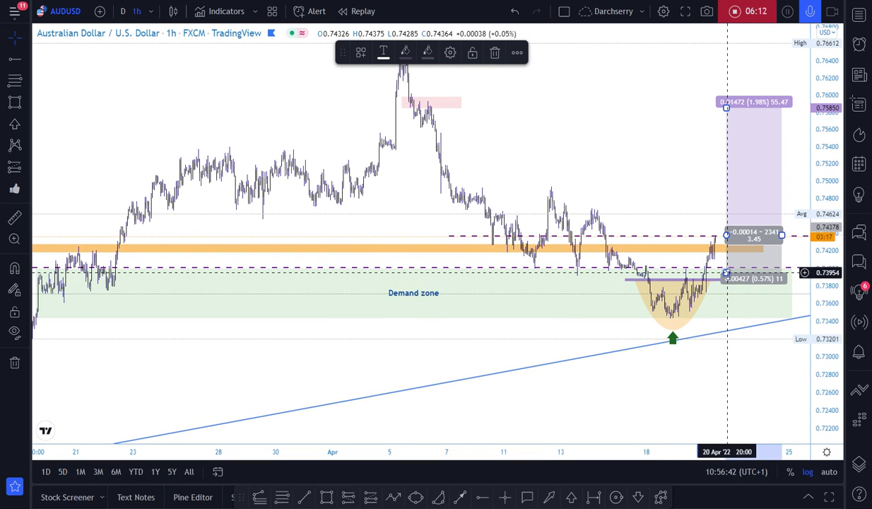
drag(726, 273, 726, 283)
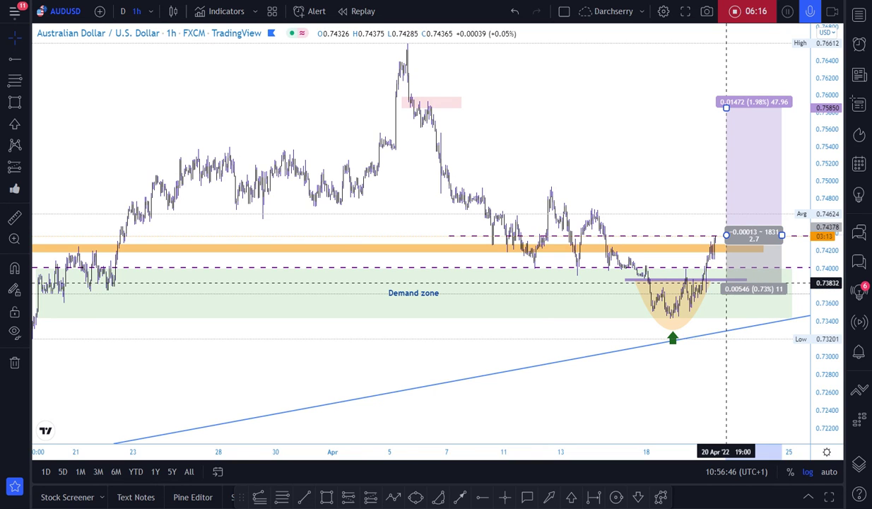
Extend the orange key zone rightward across the long position box and rescale the price axis
click(671, 179)
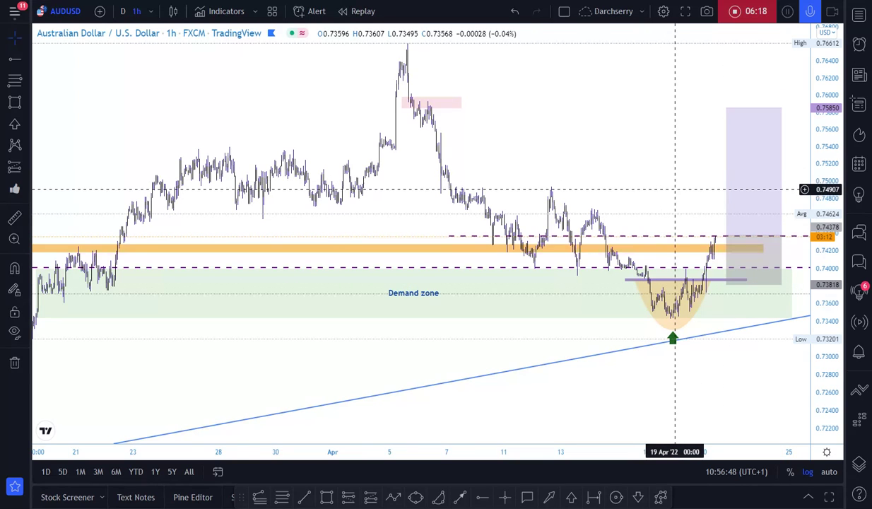
scroll(675, 189, up, 2)
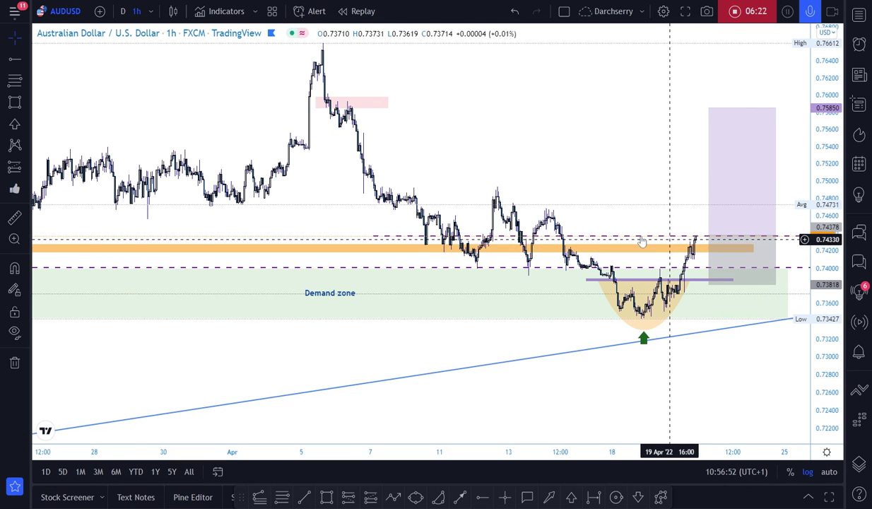
drag(572, 232, 542, 271)
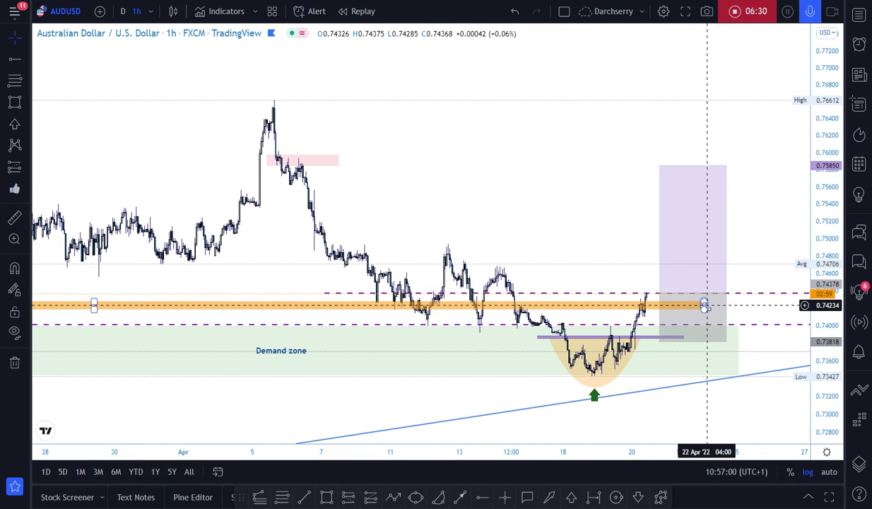
drag(704, 305, 741, 301)
scroll(583, 311, down, 5)
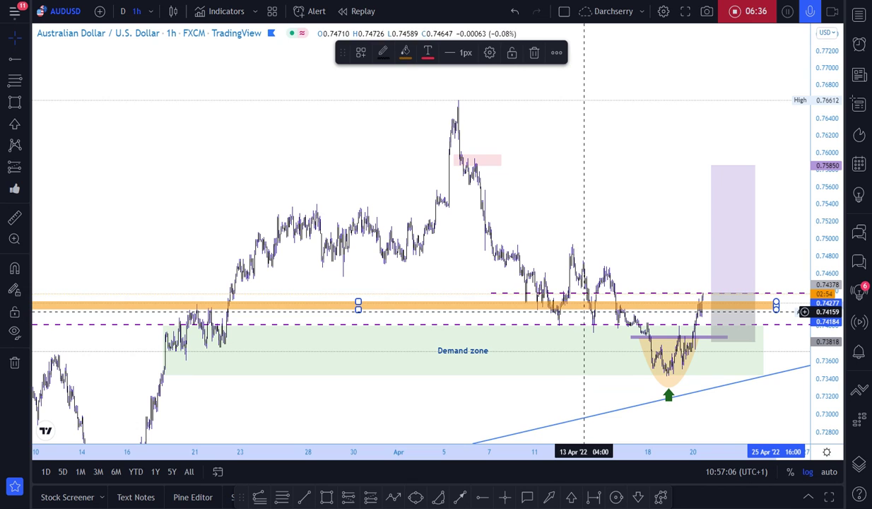
drag(829, 84, 822, 181)
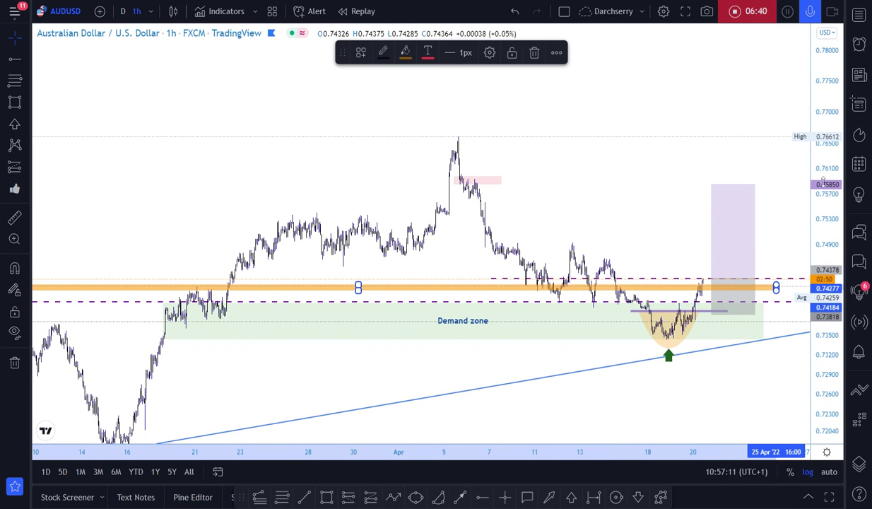